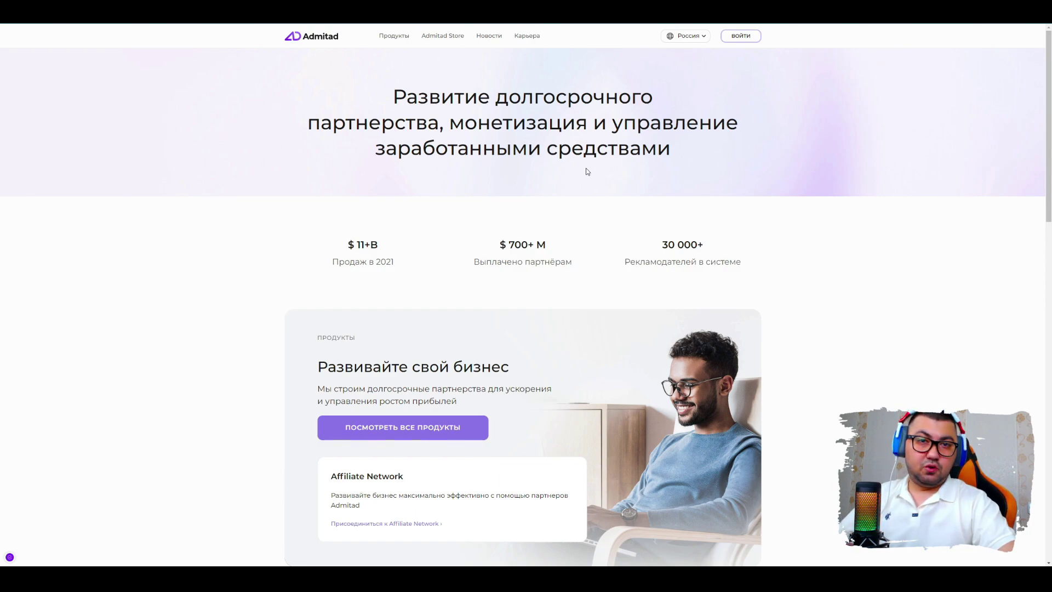
Filter the advertiser catalogue to the Онлайн-игры category
left_click(575, 313)
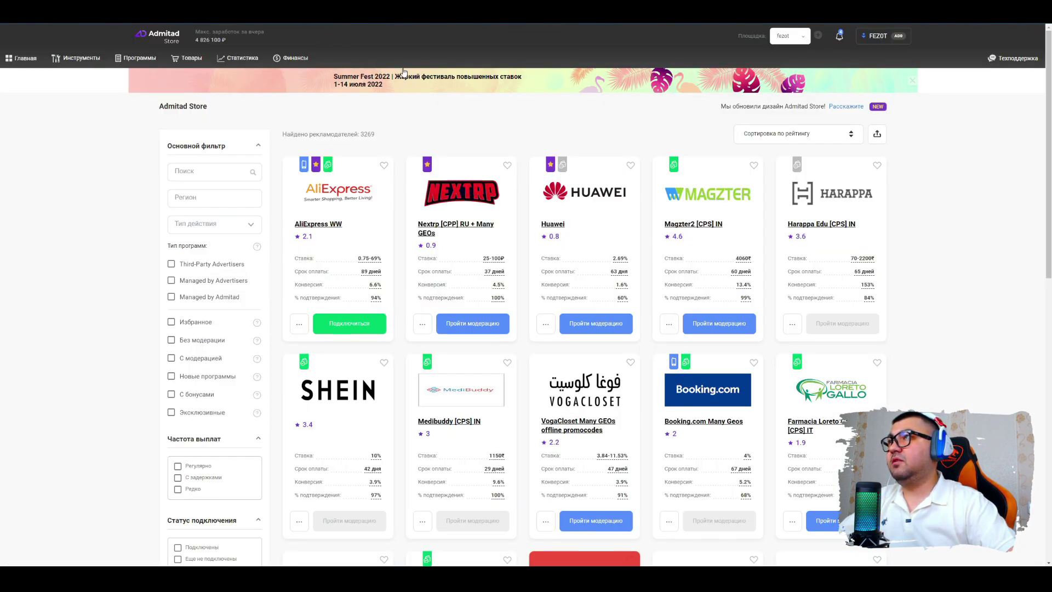
scroll(529, 155, "down", 4)
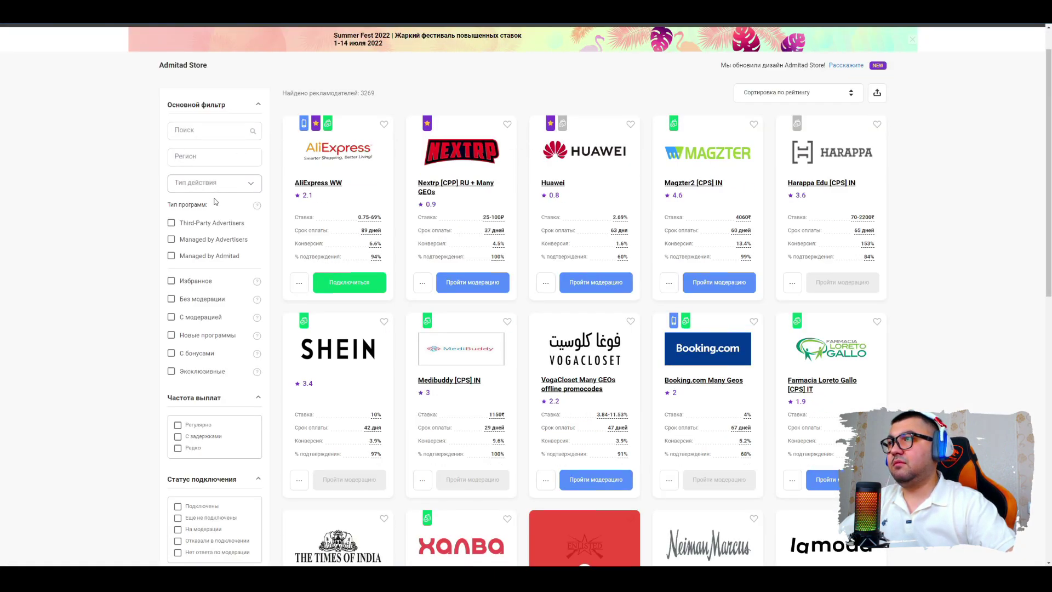
scroll(165, 220, "up", 2)
scroll(239, 227, "down", 6)
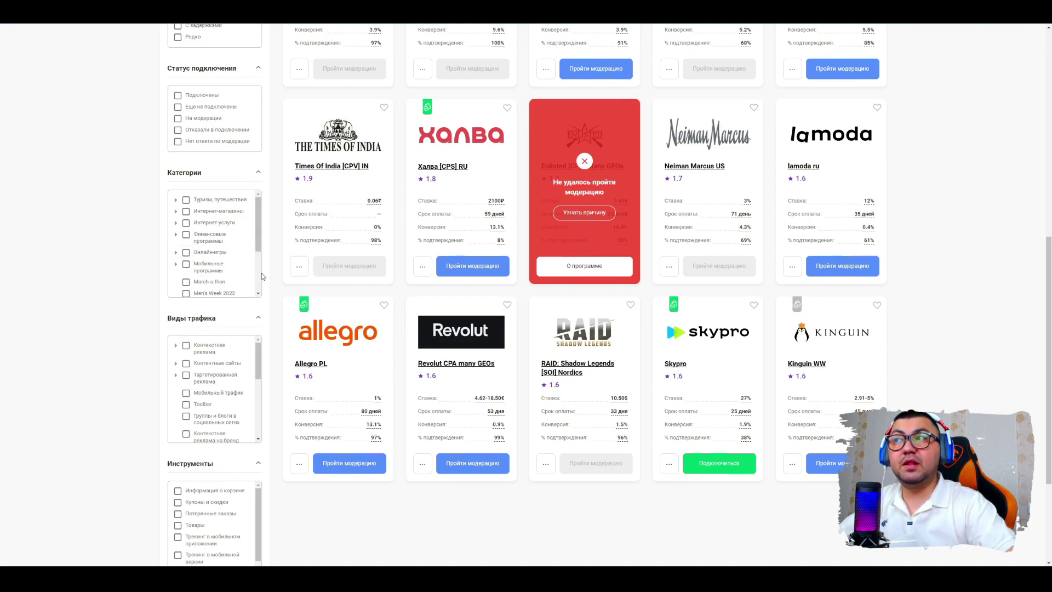
scroll(219, 277, "down", 2)
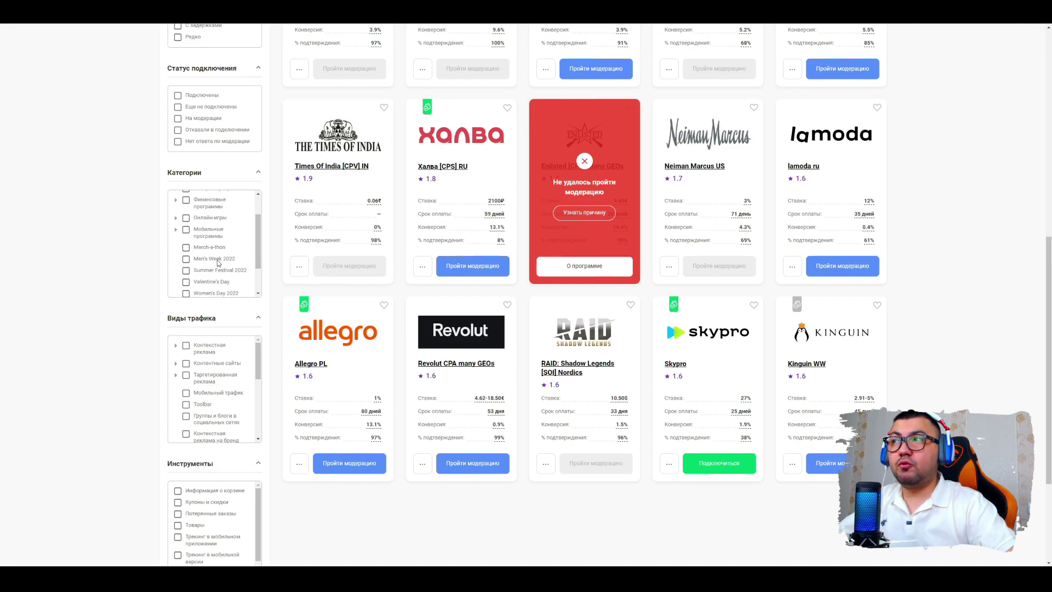
left_click(186, 220)
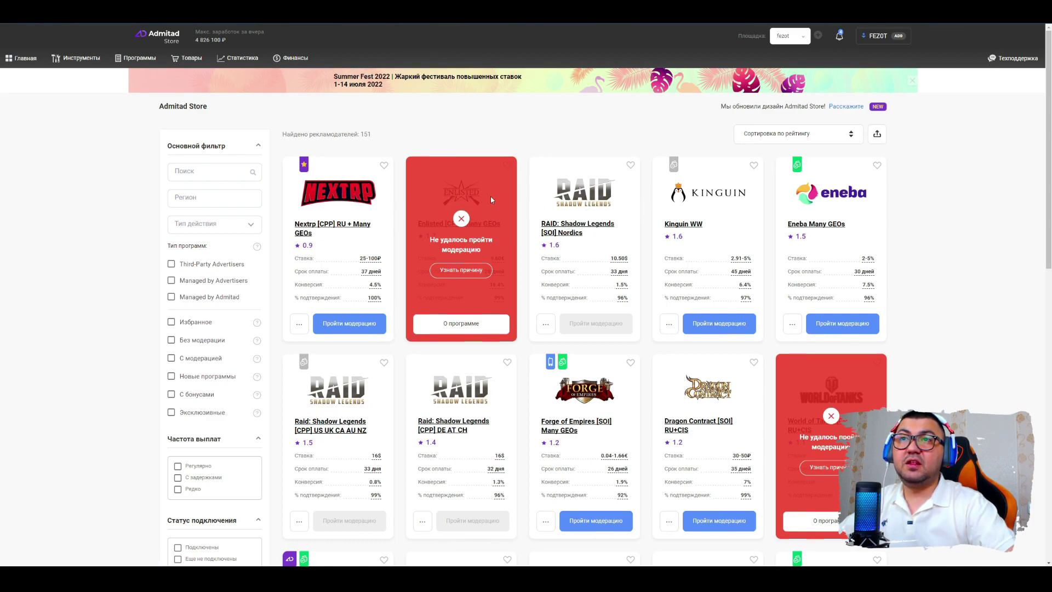
Look through the online game offers, examining their rates and connection options, and dismiss the TeaserFast advertising prompt
scroll(839, 207, "down", 1)
scroll(361, 236, "down", 3)
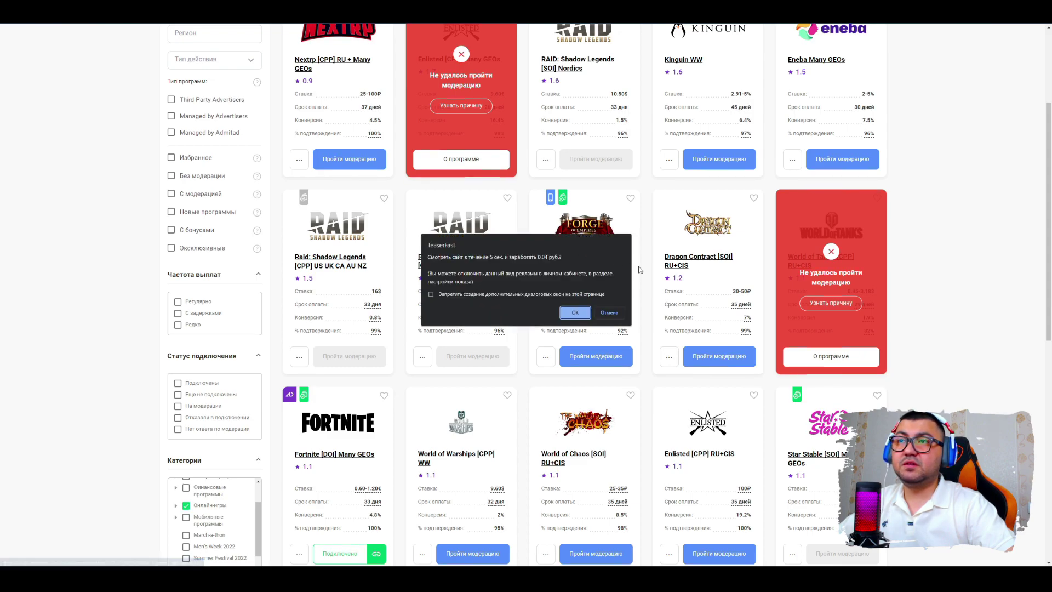
left_click(571, 311)
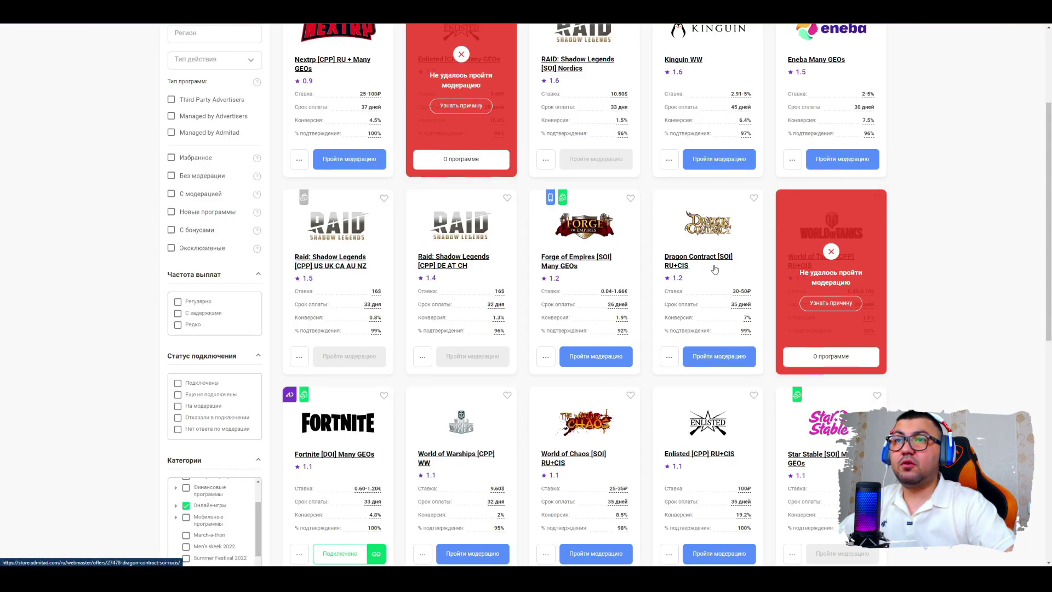
scroll(721, 272, "down", 6)
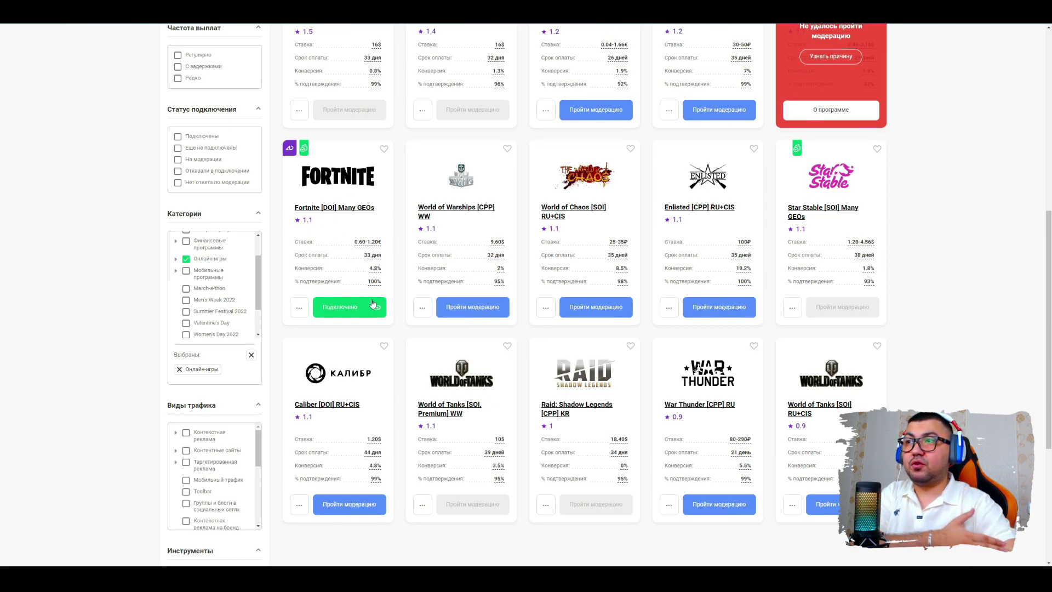
scroll(459, 164, "down", 1)
mouse_move(790, 262)
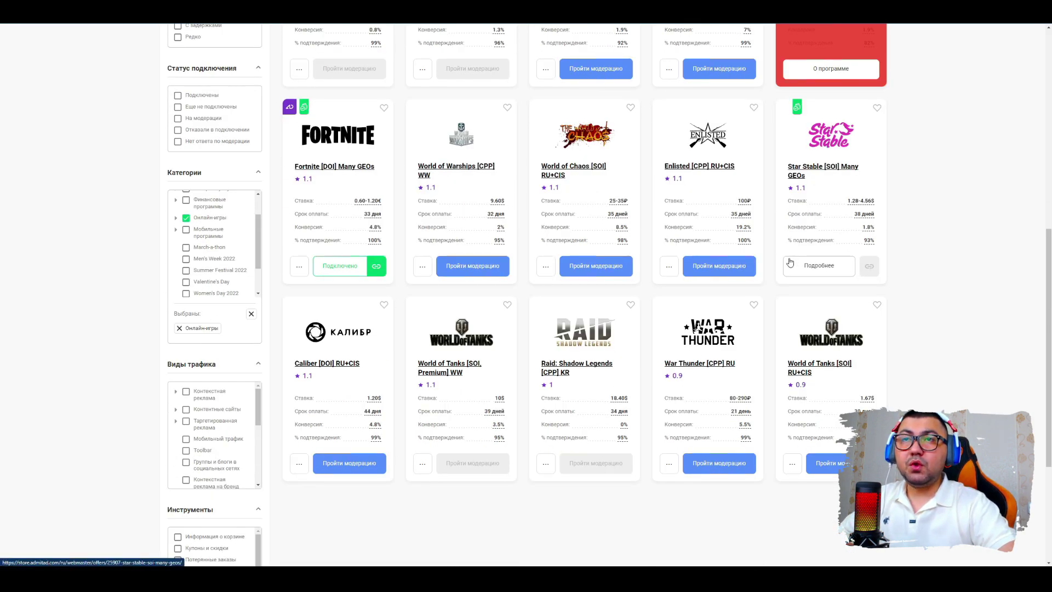
scroll(713, 265, "up", 11)
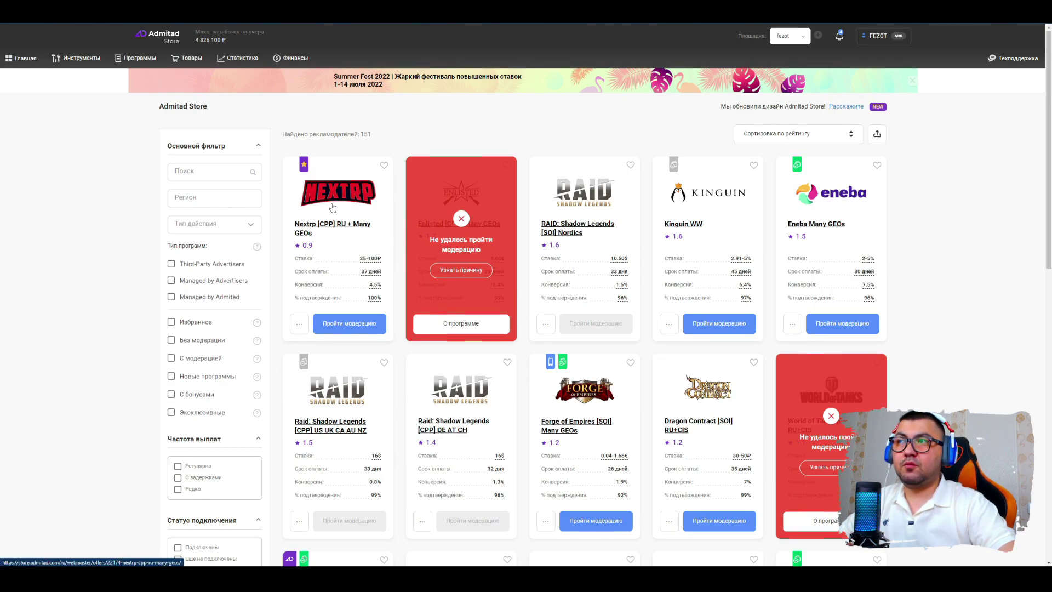
Review the working rules in the Nextrp [CPP] RU + Many GEOs program description and return to the catalogue
left_click(323, 230)
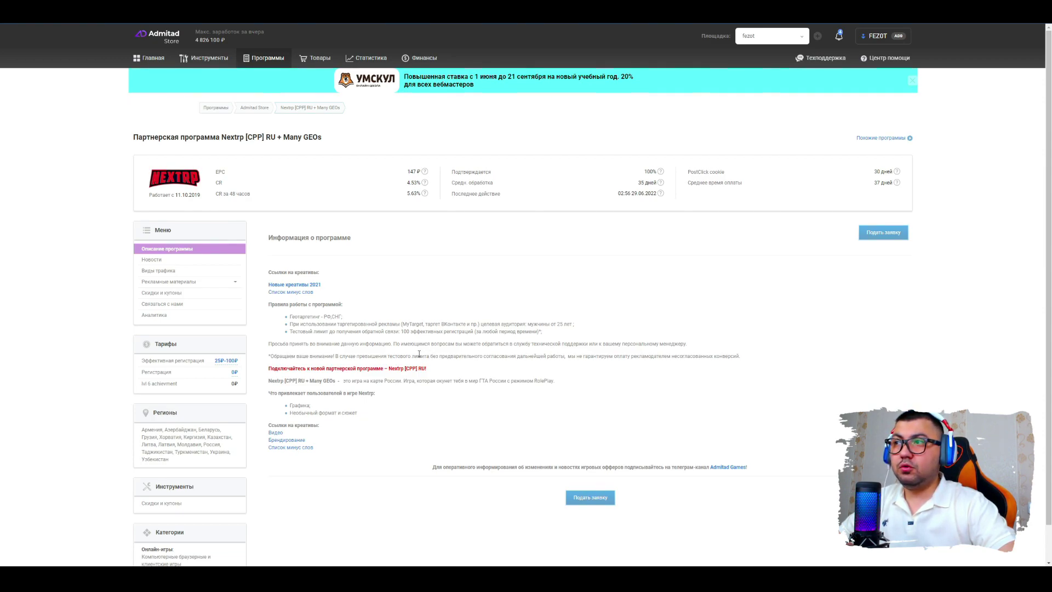
left_click_drag(283, 320, 327, 326)
left_click(327, 326)
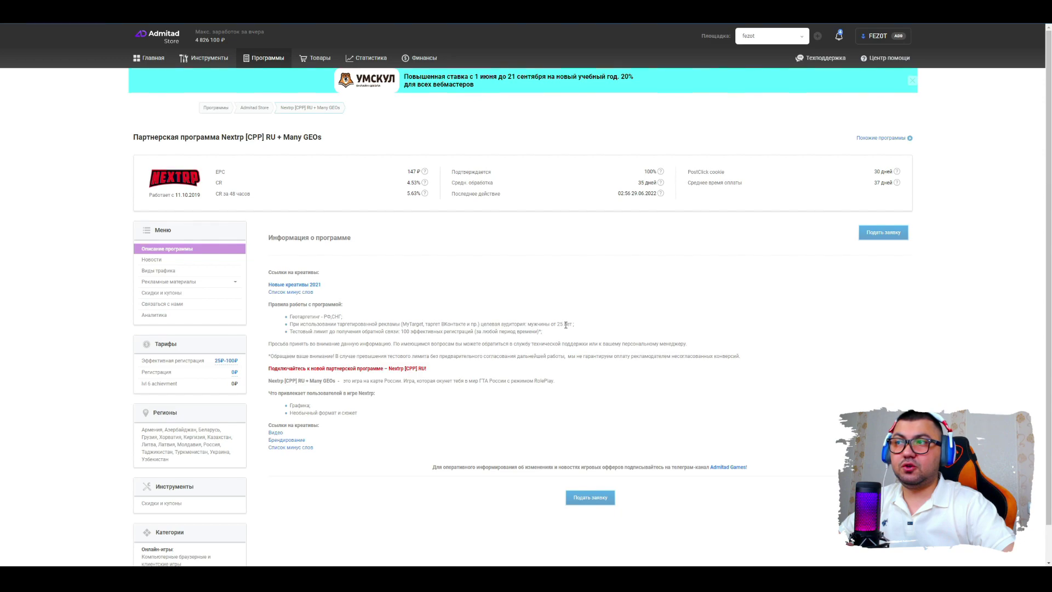
scroll(566, 324, "down", 1)
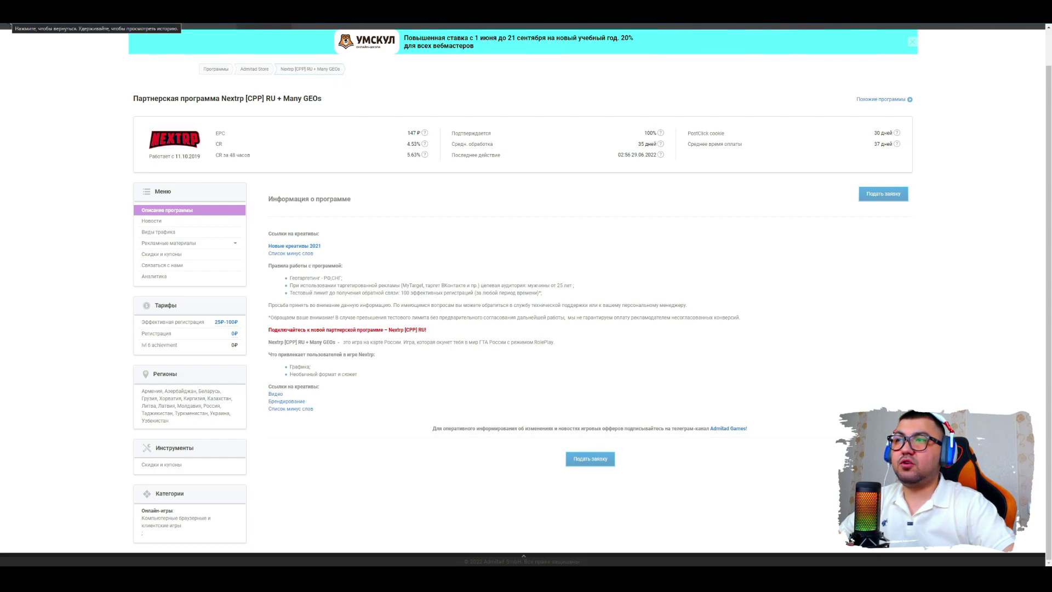
left_click(10, 23)
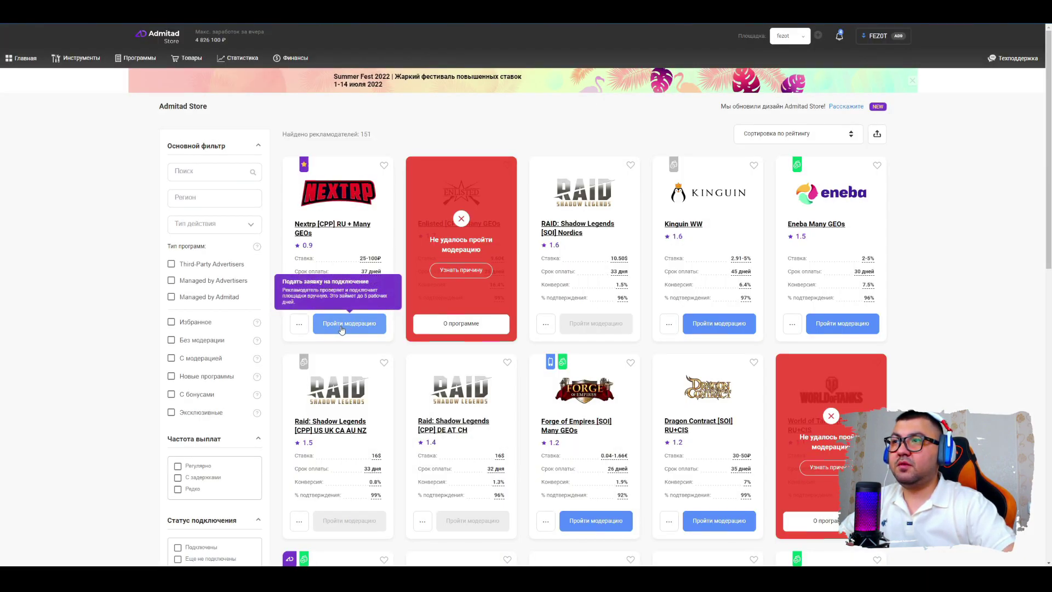
Apply for moderation in the Nextrp program, reviewing the allowed traffic types and regions before accepting its rules
left_click(340, 327)
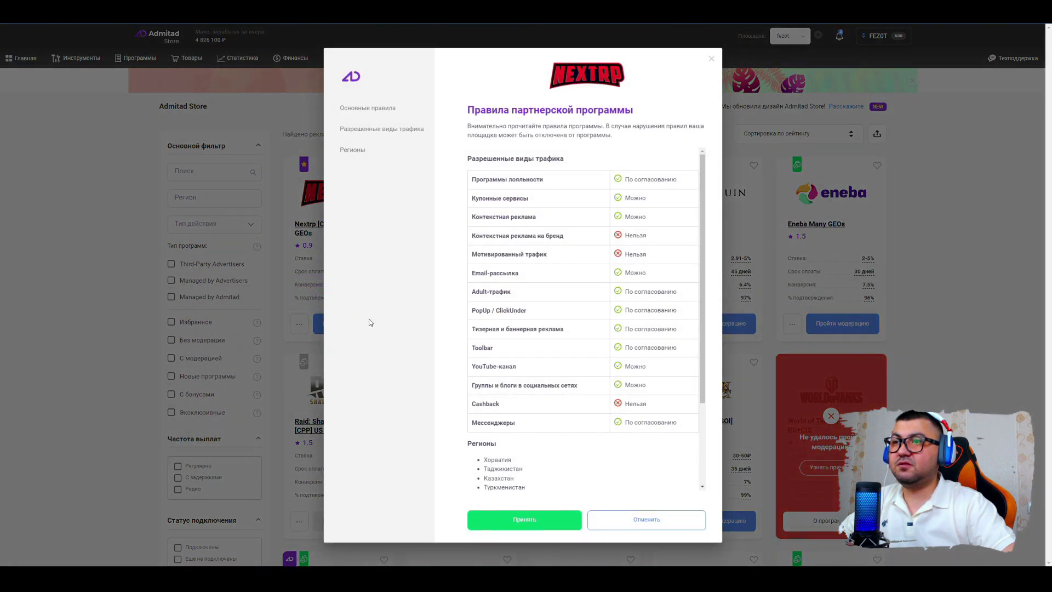
left_click(575, 312)
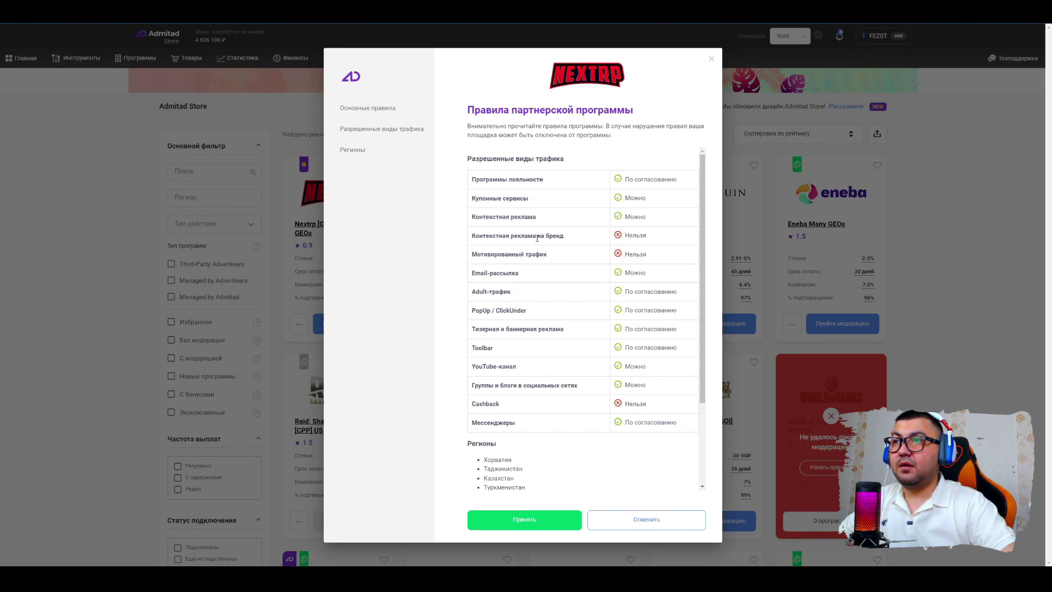
left_click_drag(623, 370, 659, 371)
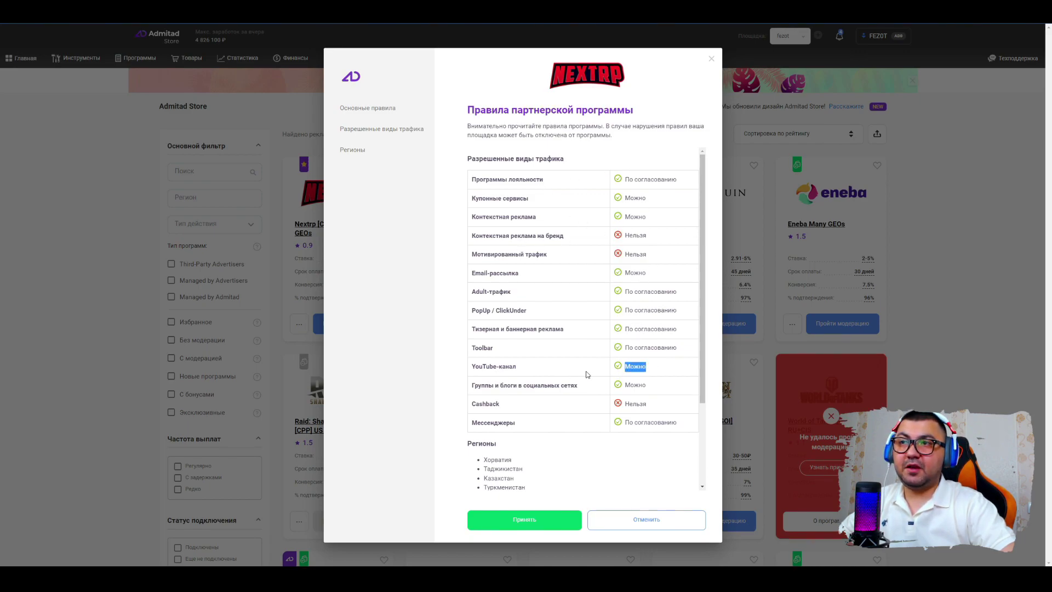
left_click(659, 372)
scroll(497, 381, "down", 3)
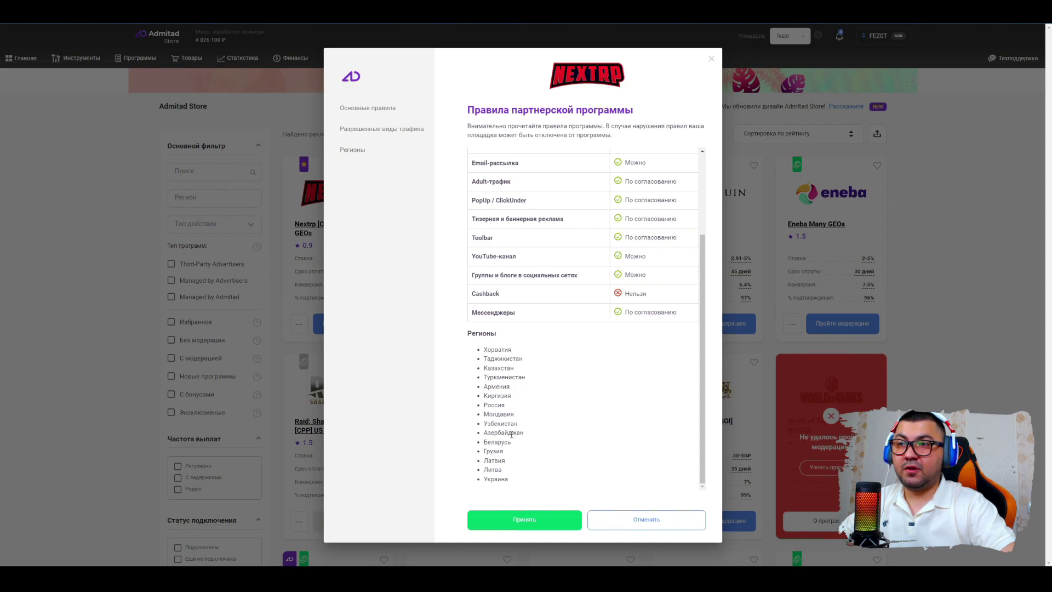
left_click(526, 524)
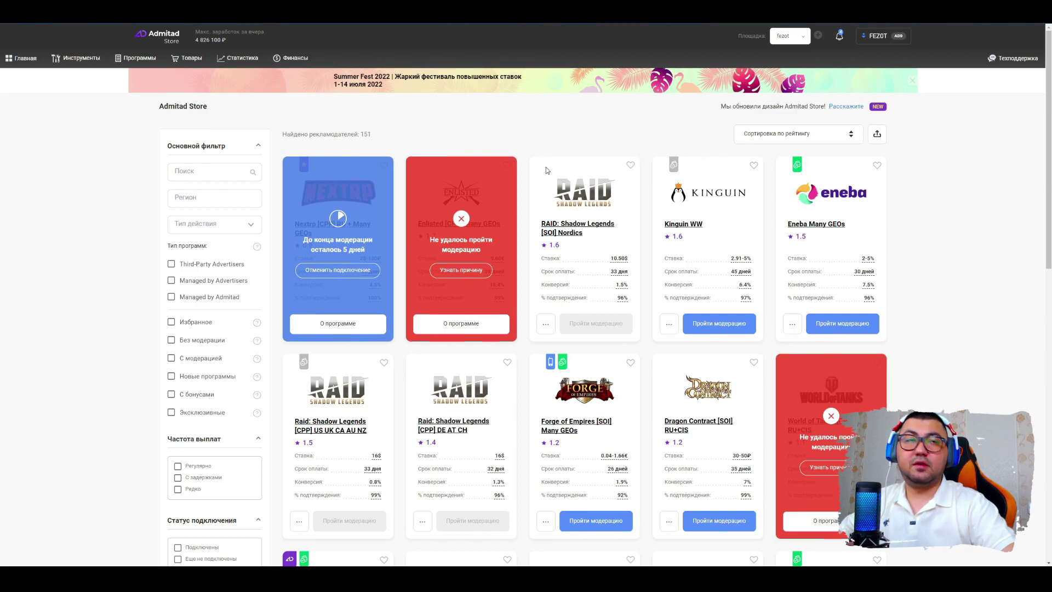
Check the notifications and show the account's registered ad spaces (Площадки) in the account settings
left_click(839, 36)
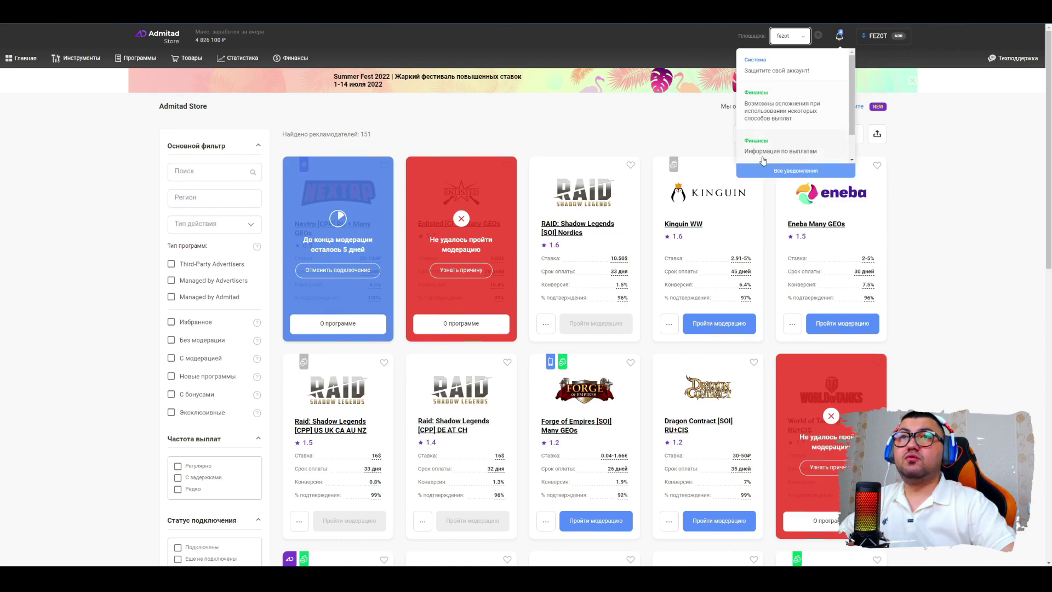
mouse_move(878, 37)
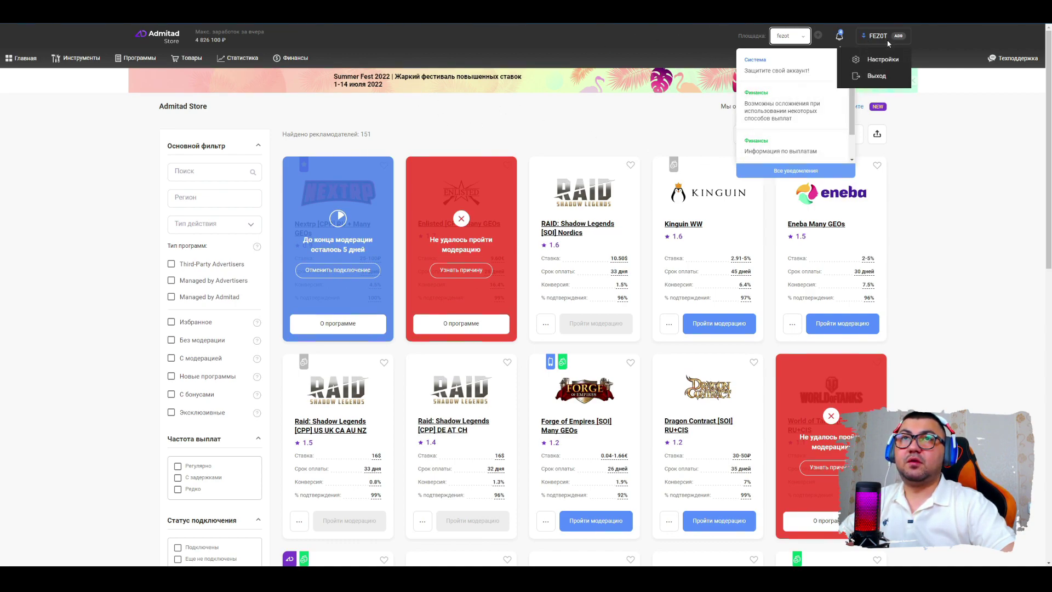
left_click(874, 60)
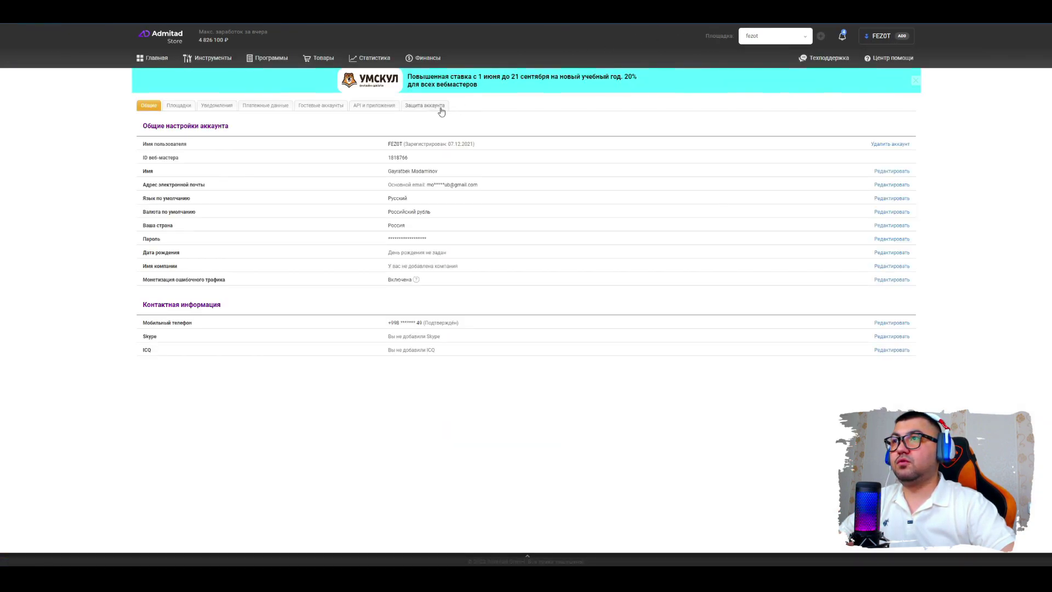
left_click(177, 107)
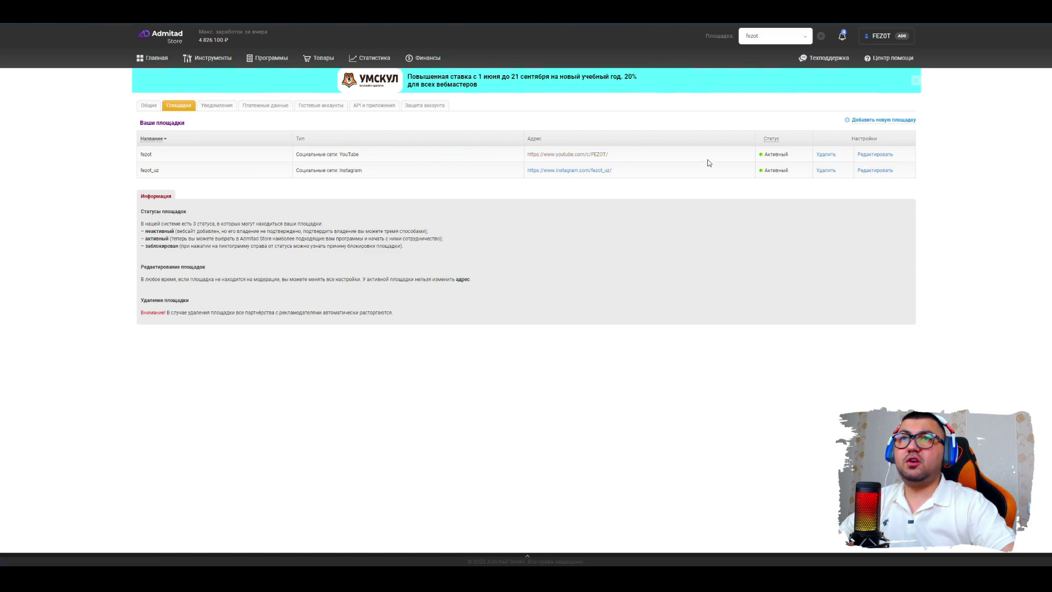
Start adding a new ad space and choose Узбекистан as the country of interest
left_click(884, 121)
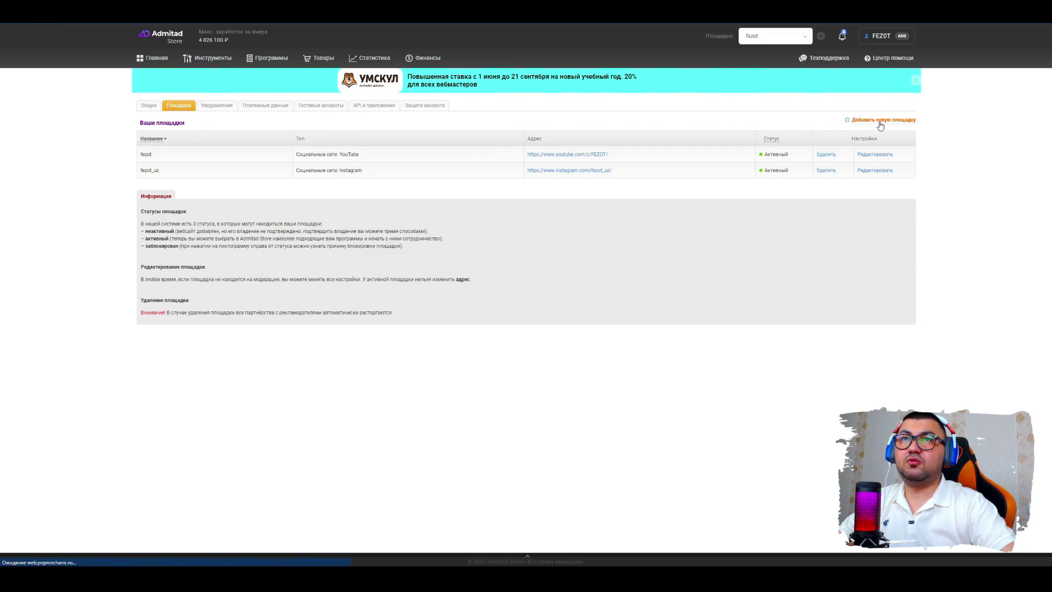
left_click(436, 195)
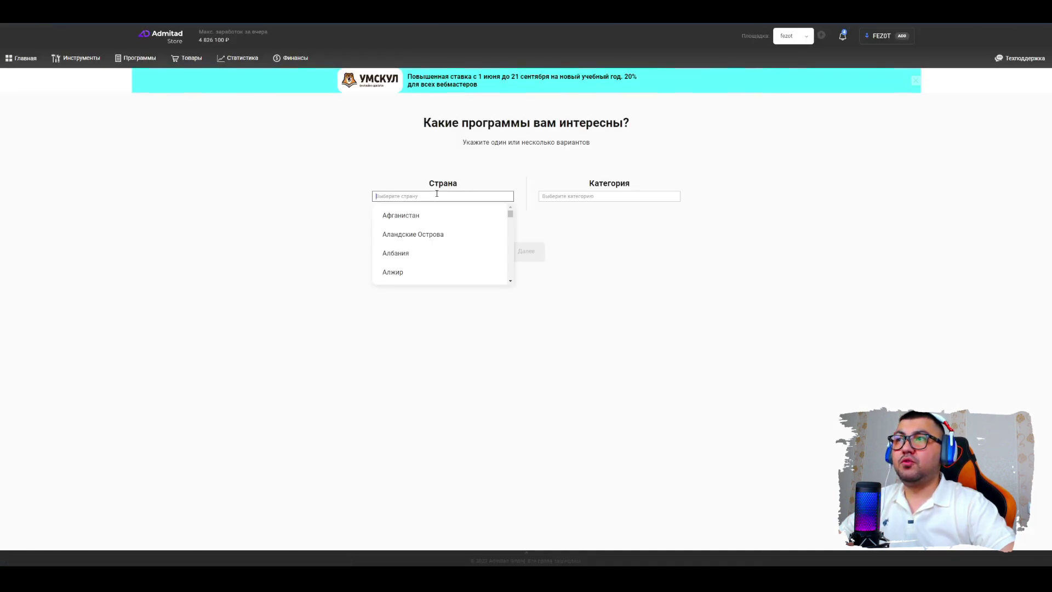
scroll(414, 242, "down", 20)
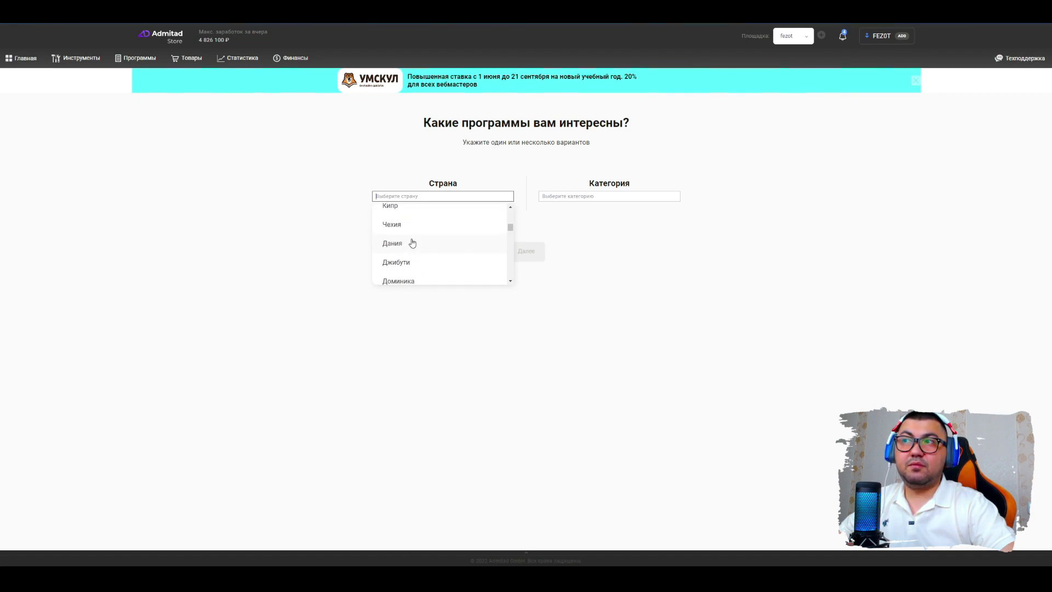
scroll(411, 241, "down", 20)
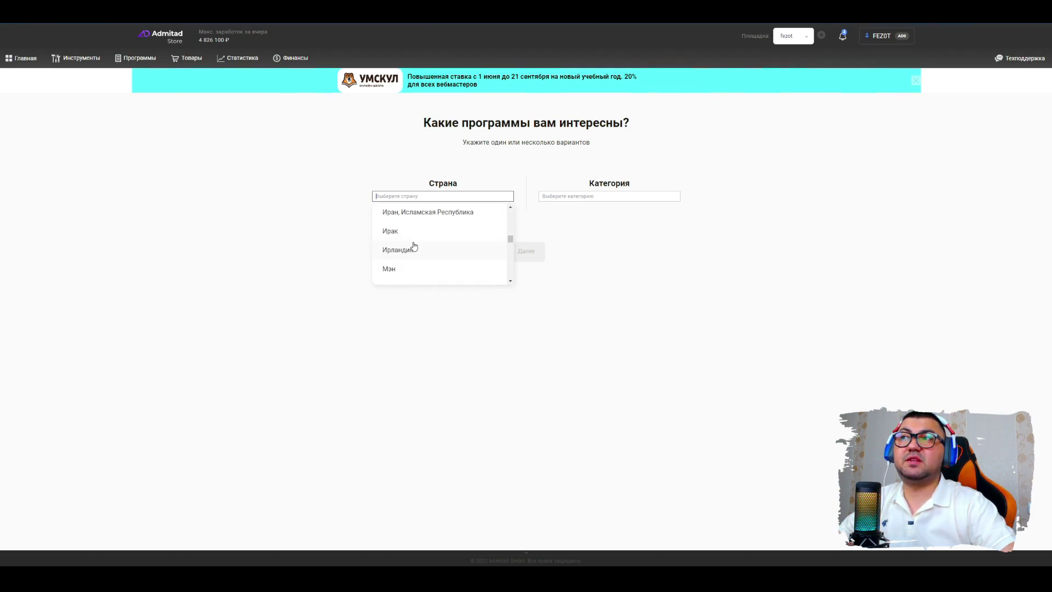
scroll(415, 241, "down", 20)
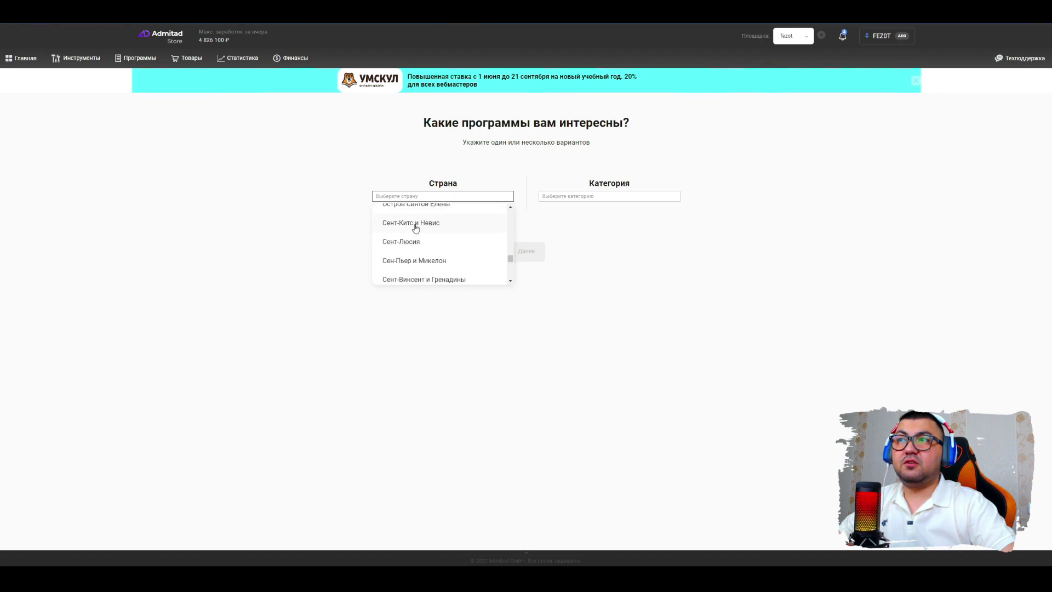
scroll(414, 235, "down", 15)
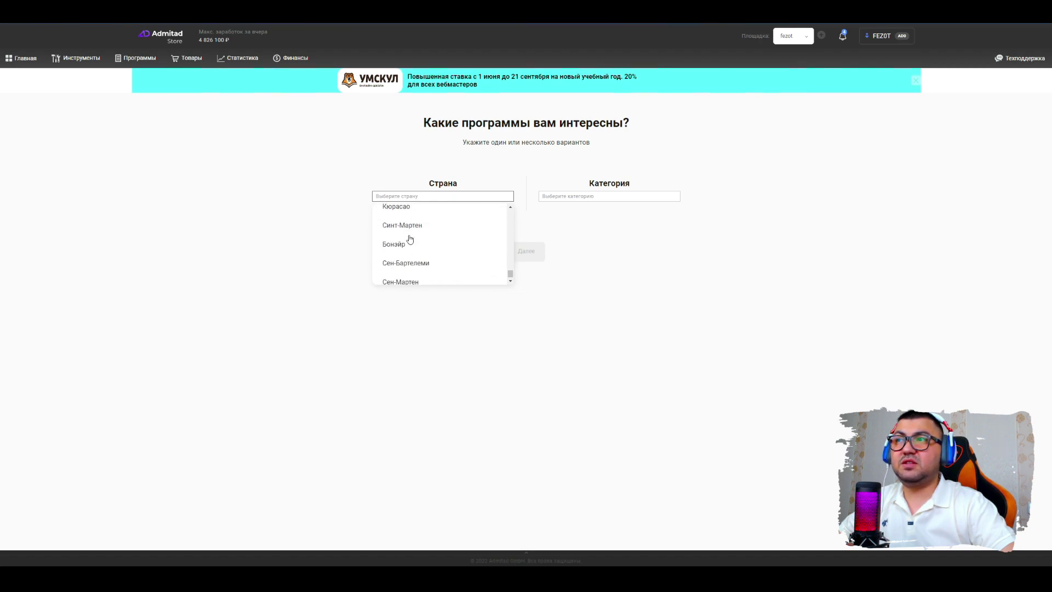
scroll(416, 246, "up", 3)
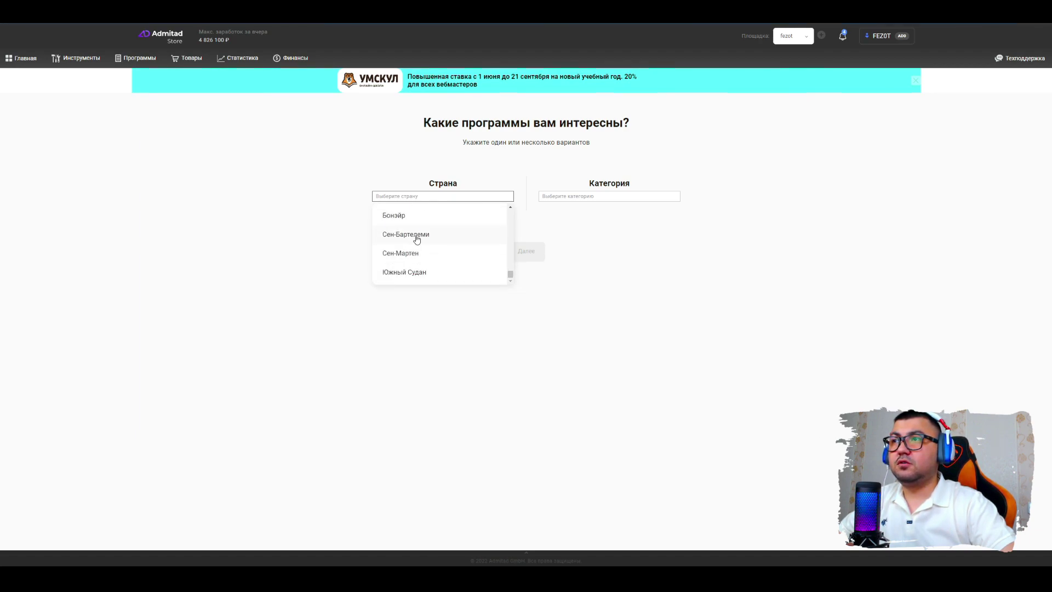
scroll(416, 237, "up", 3)
left_click(423, 258)
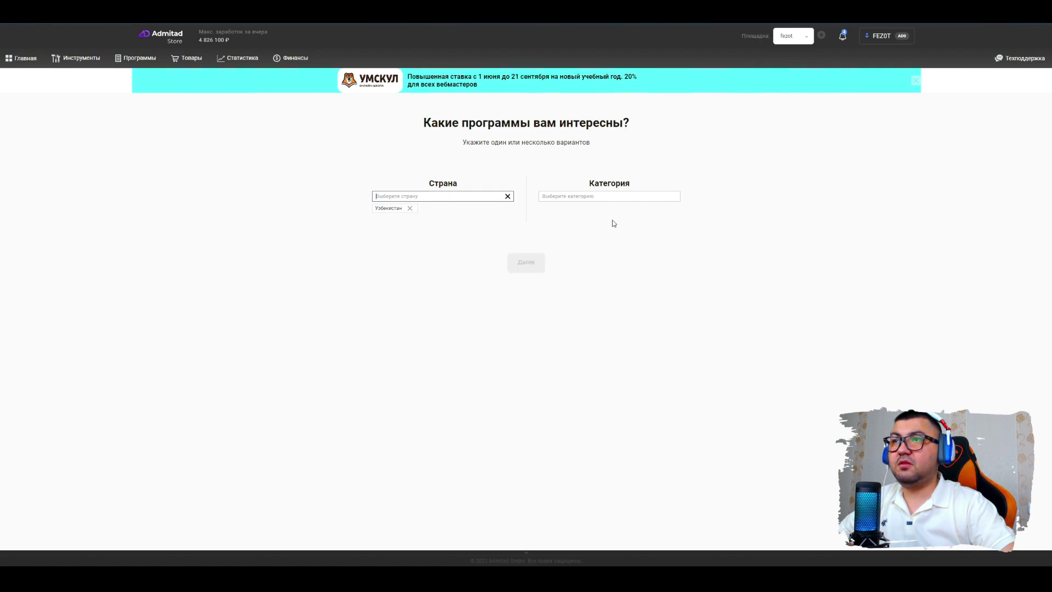
Choose Онлайн-игры as the program category and continue to the choice of earning channels
left_click(604, 196)
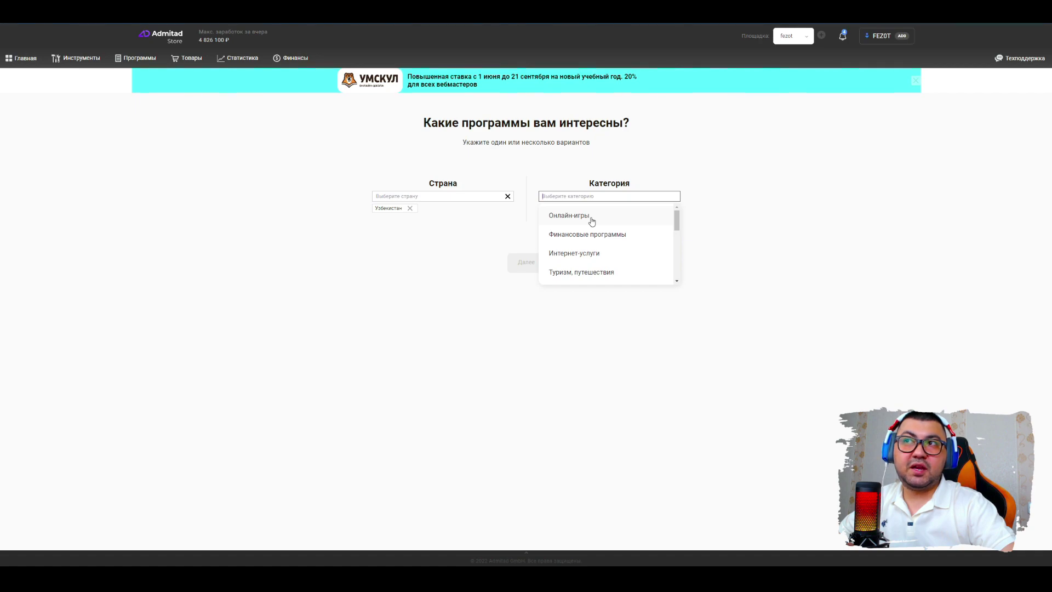
left_click(592, 220)
left_click(523, 261)
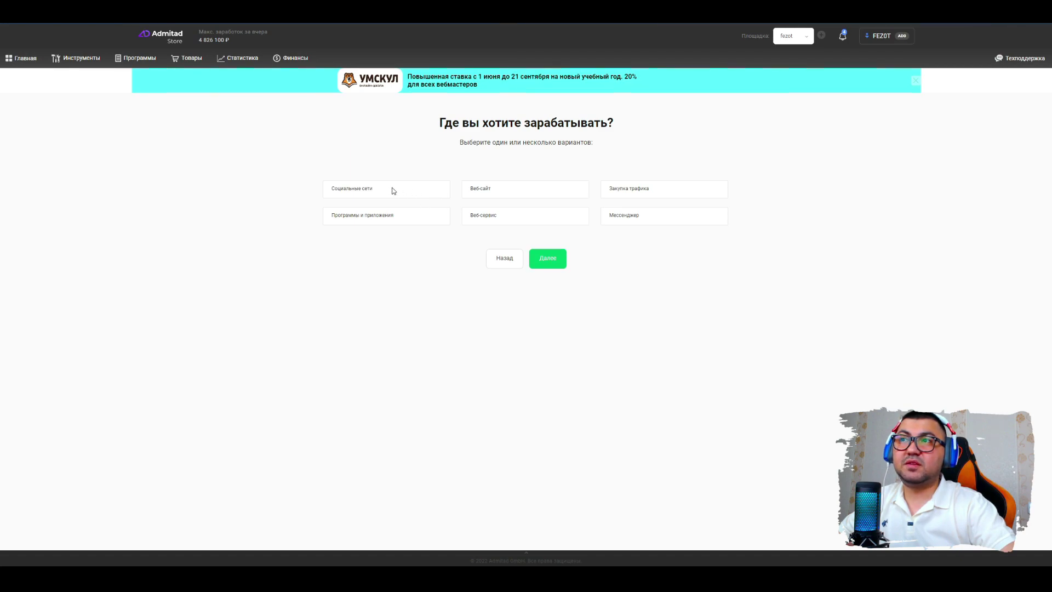
Choose Социальные сети with YouTube as the earning channel and continue to the profile name entry
left_click(417, 195)
left_click(548, 263)
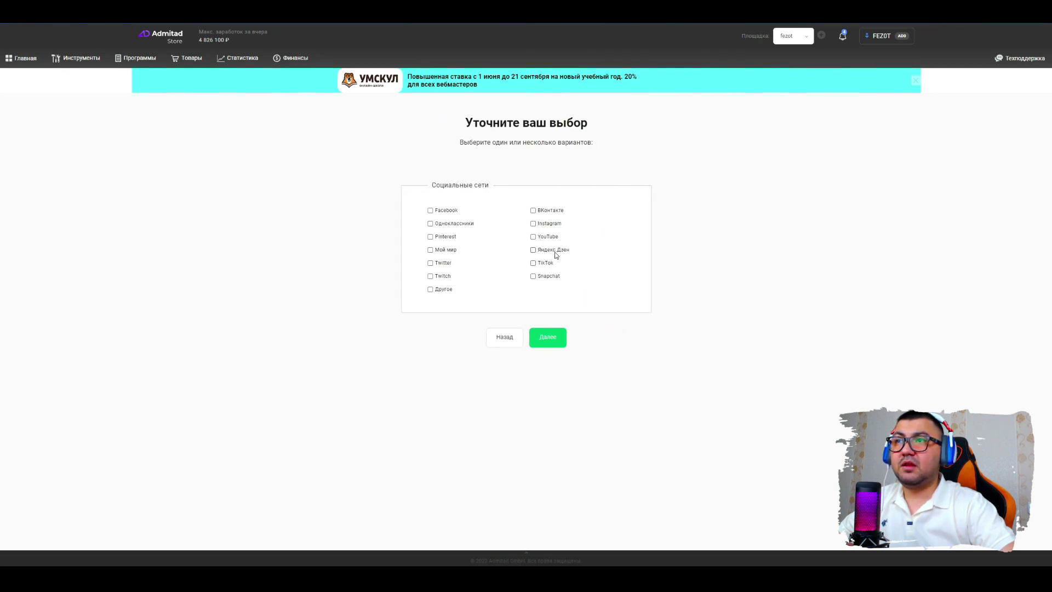
left_click(534, 236)
left_click(545, 338)
left_click(434, 263)
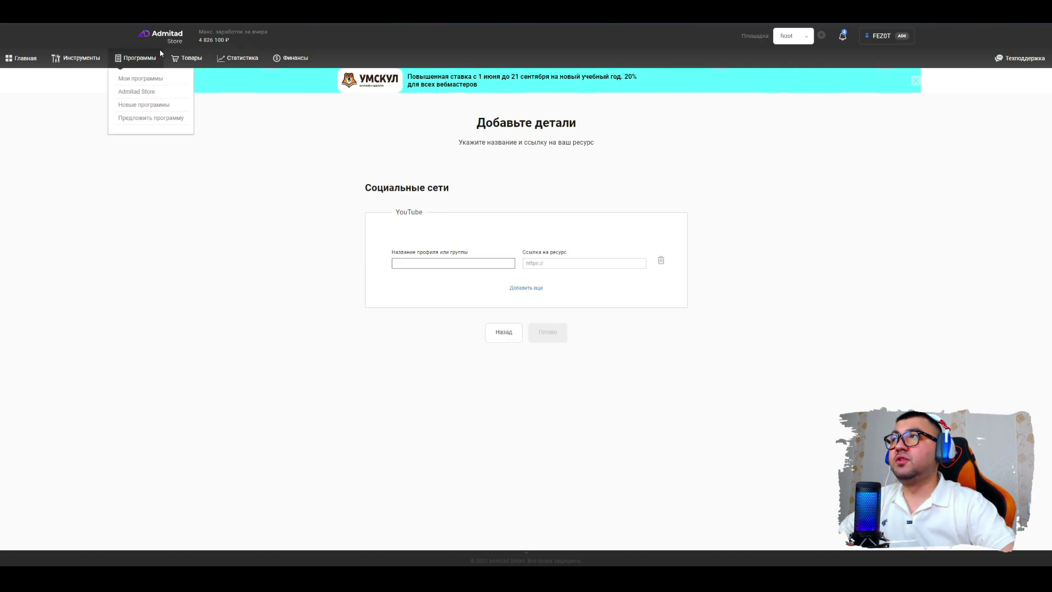
Leave the ad space form for the Admitad Store, dismiss the ad pop-up and list the account's programs (Мои программы)
left_click(198, 49)
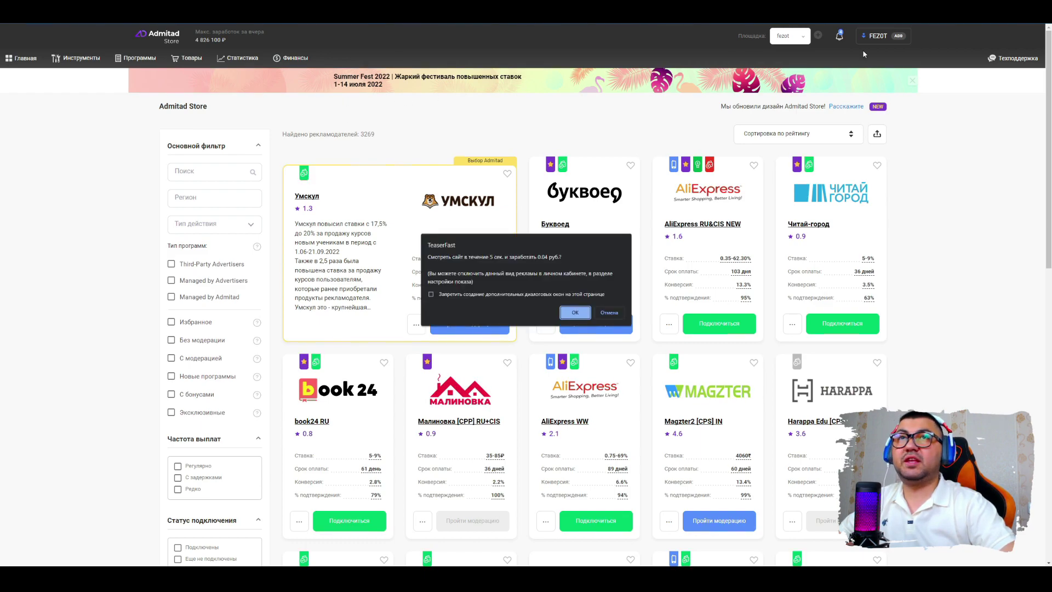
left_click(575, 312)
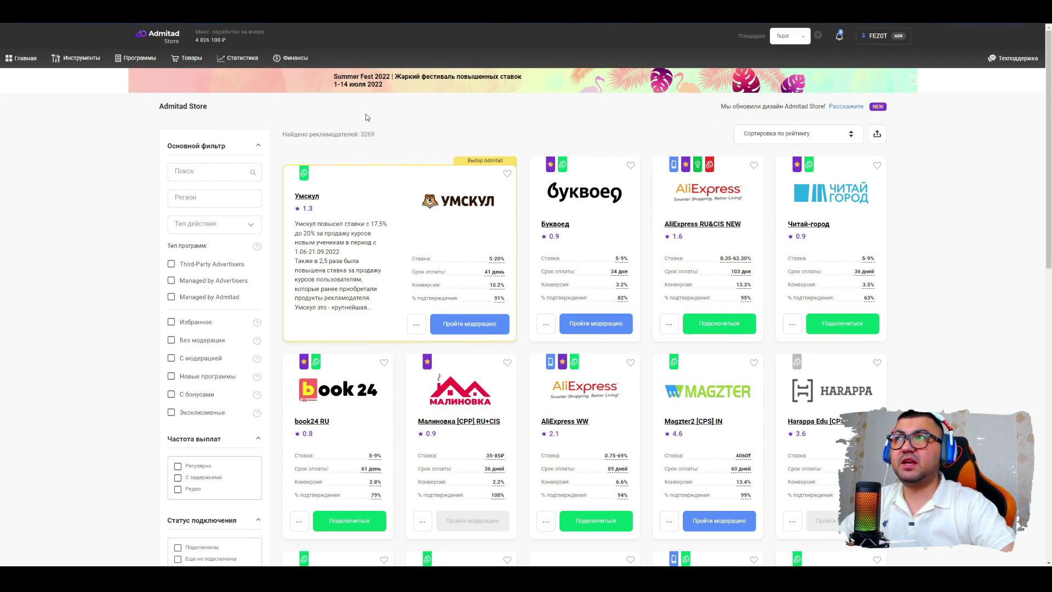
mouse_move(157, 62)
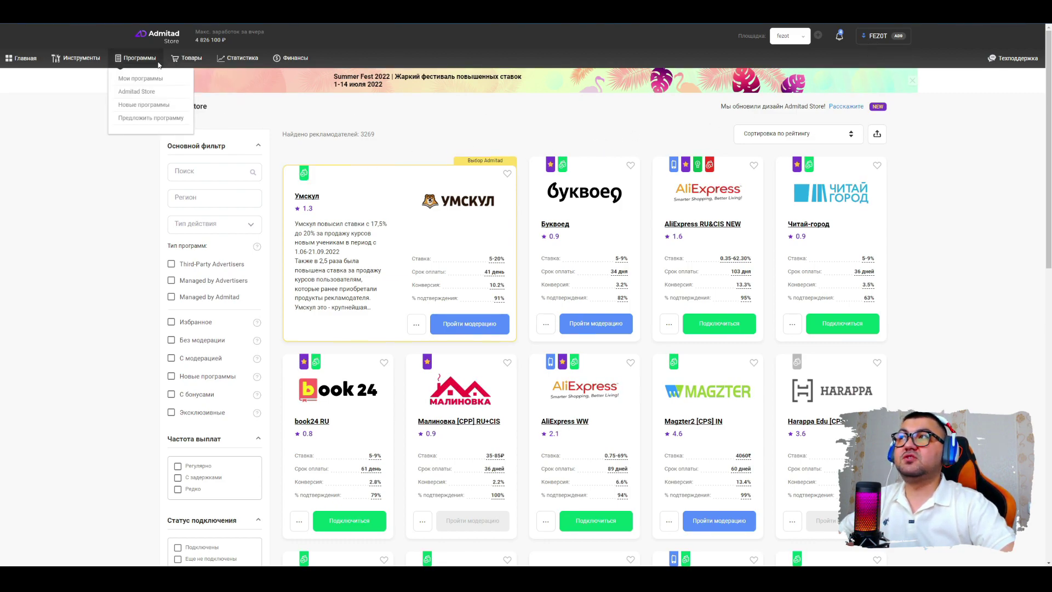
left_click(140, 78)
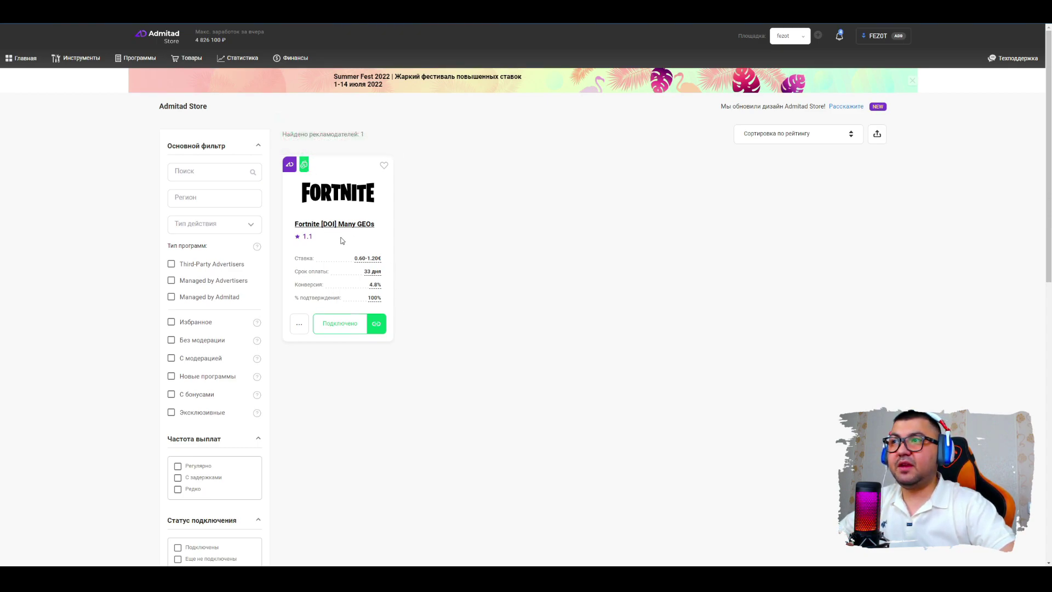
Examine the Fortnite [DOI] Many GEOs rate and program description, then return to the list of connected programs
mouse_move(359, 262)
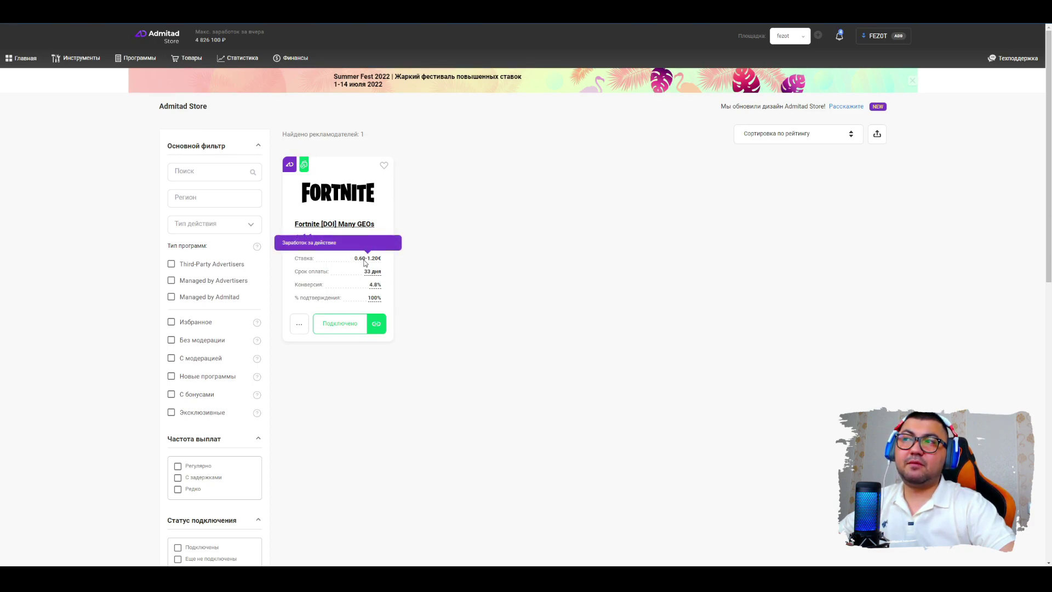
left_click(353, 228)
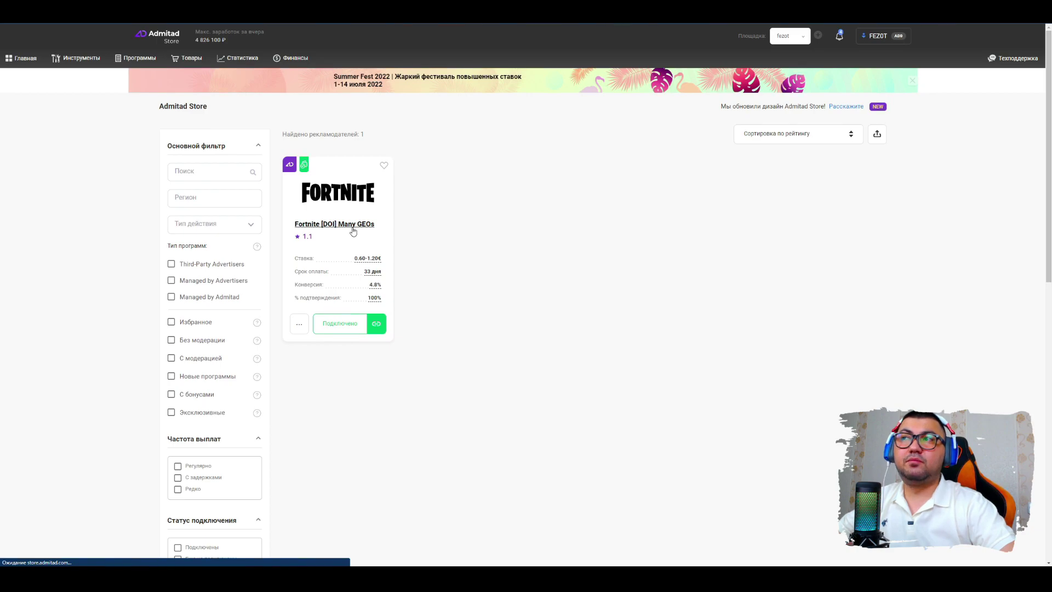
scroll(336, 241, "down", 1)
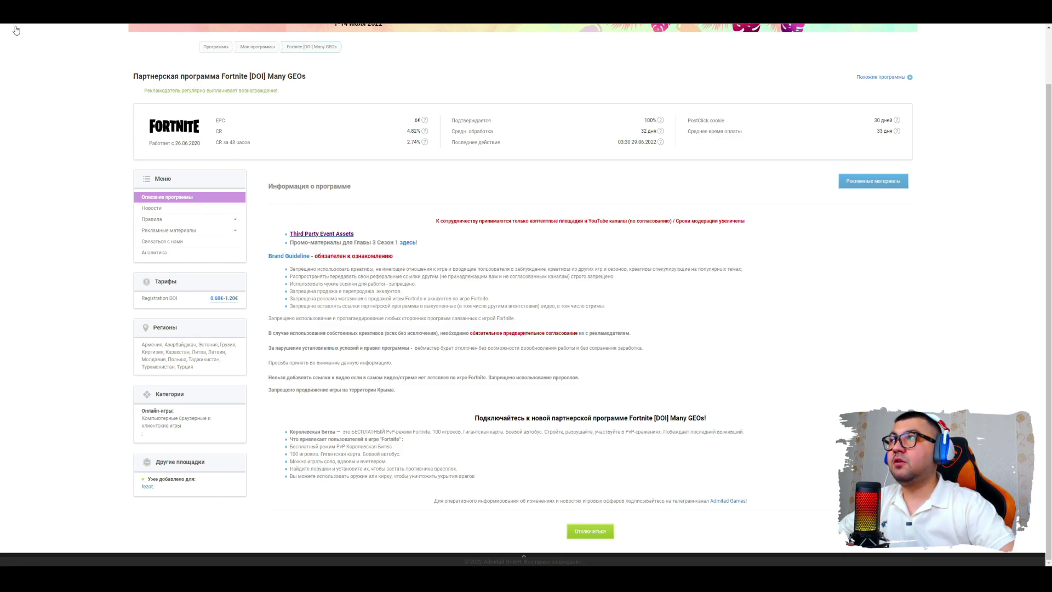
key("alt+Left")
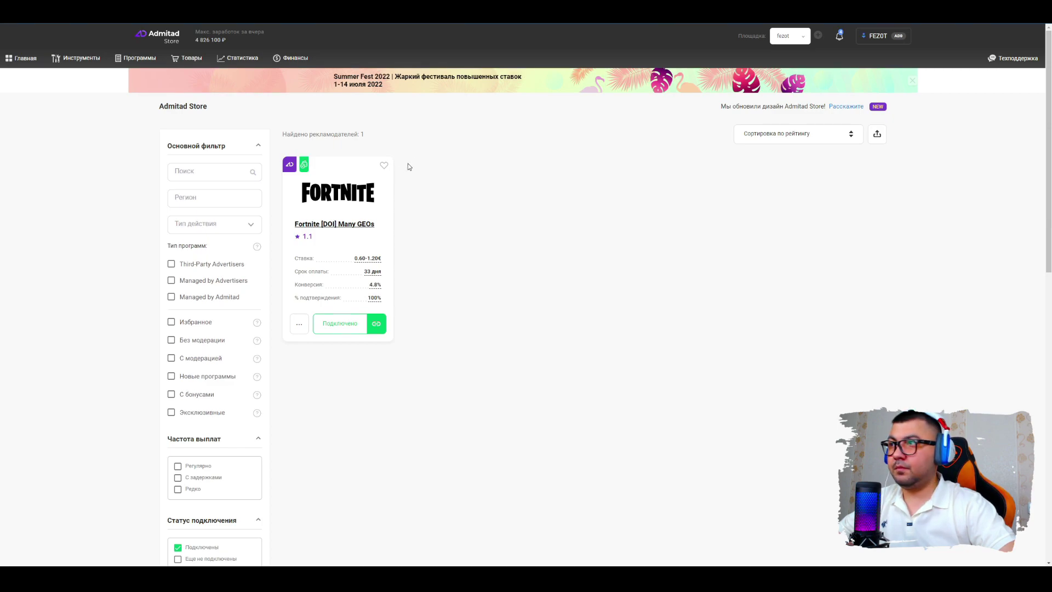
scroll(249, 227, "down", 3)
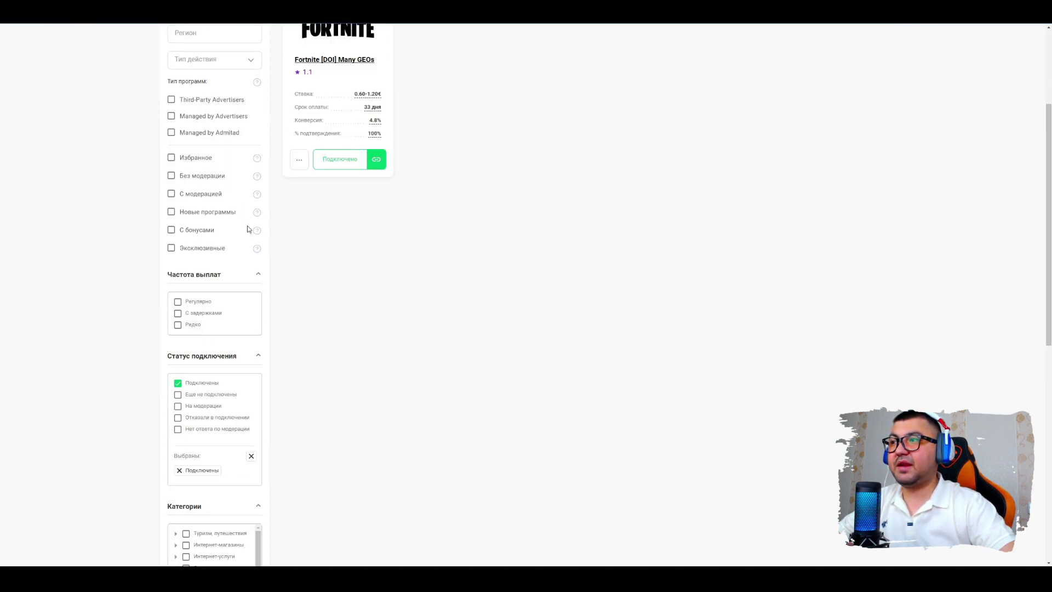
scroll(292, 219, "up", 3)
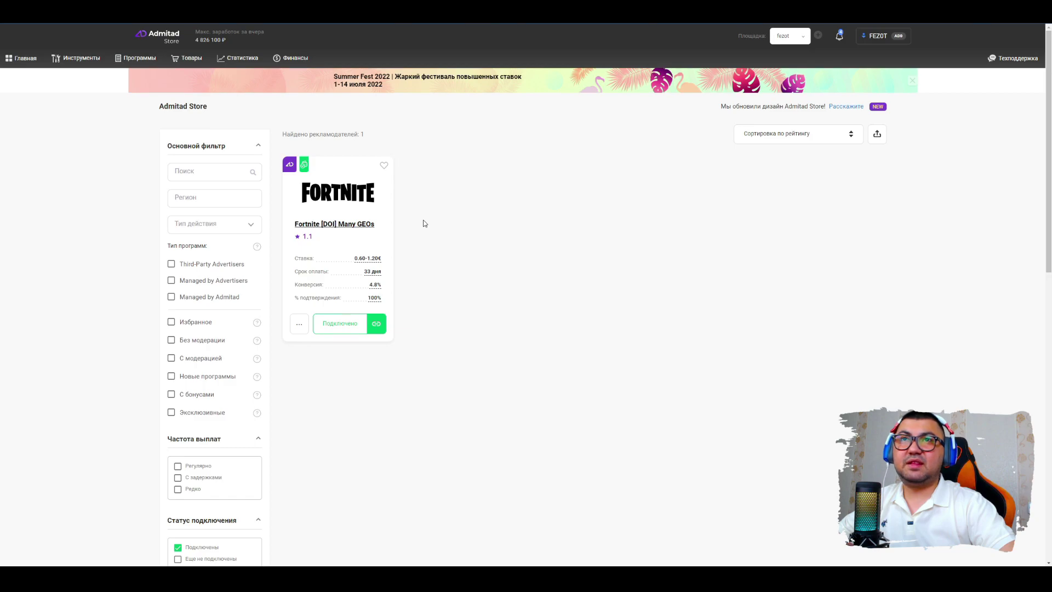
Clear the Подключены connection status filter and show the full Admitad Store catalogue
scroll(422, 223, "down", 5)
left_click(178, 262)
mouse_move(152, 60)
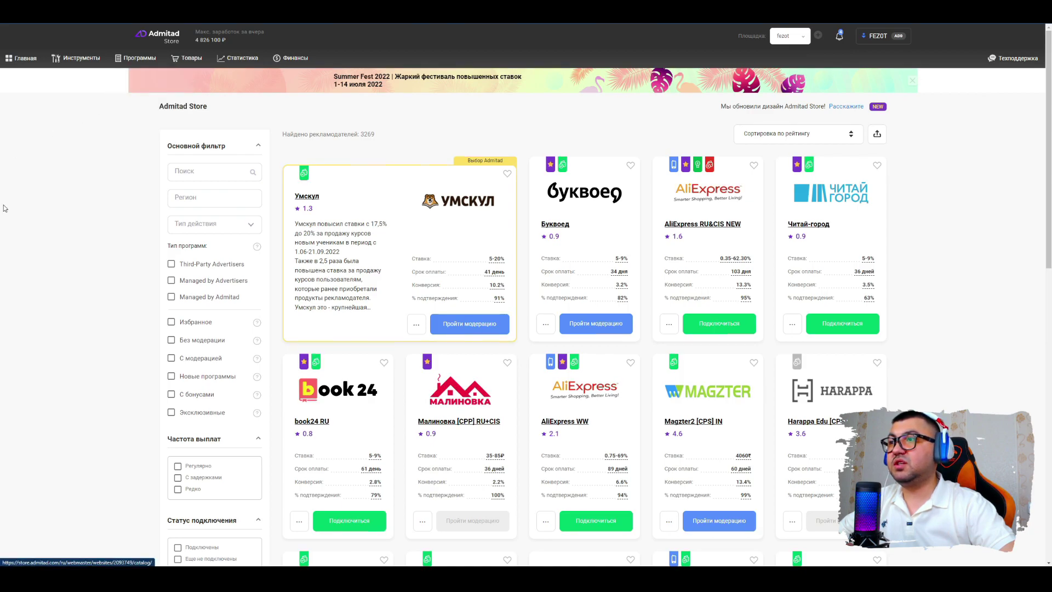
Show the programs in the Онлайн-игры category, then clear that category filter
scroll(127, 322, "down", 2)
scroll(165, 318, "down", 3)
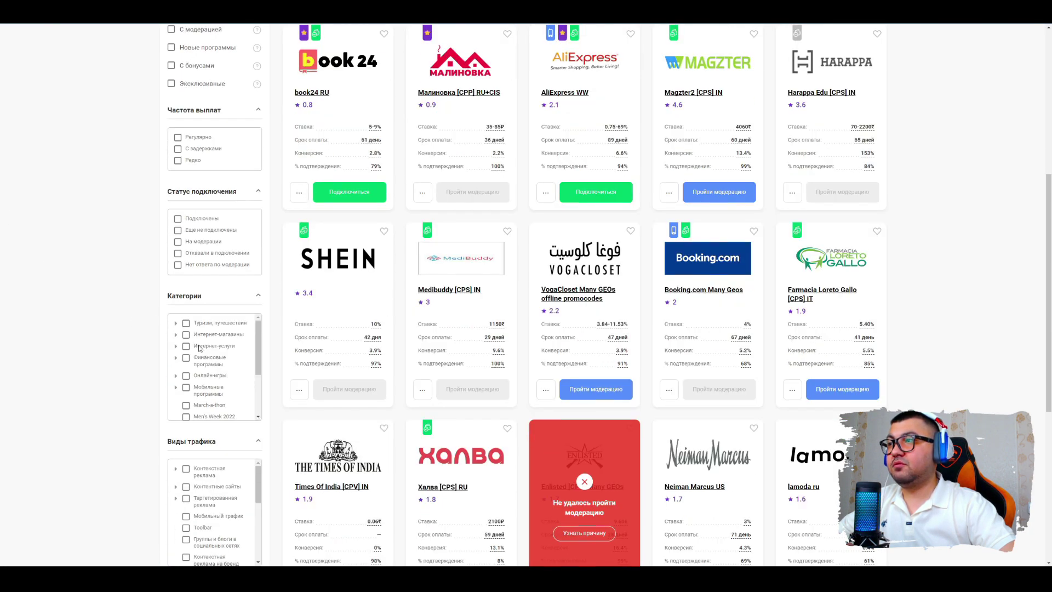
left_click(186, 376)
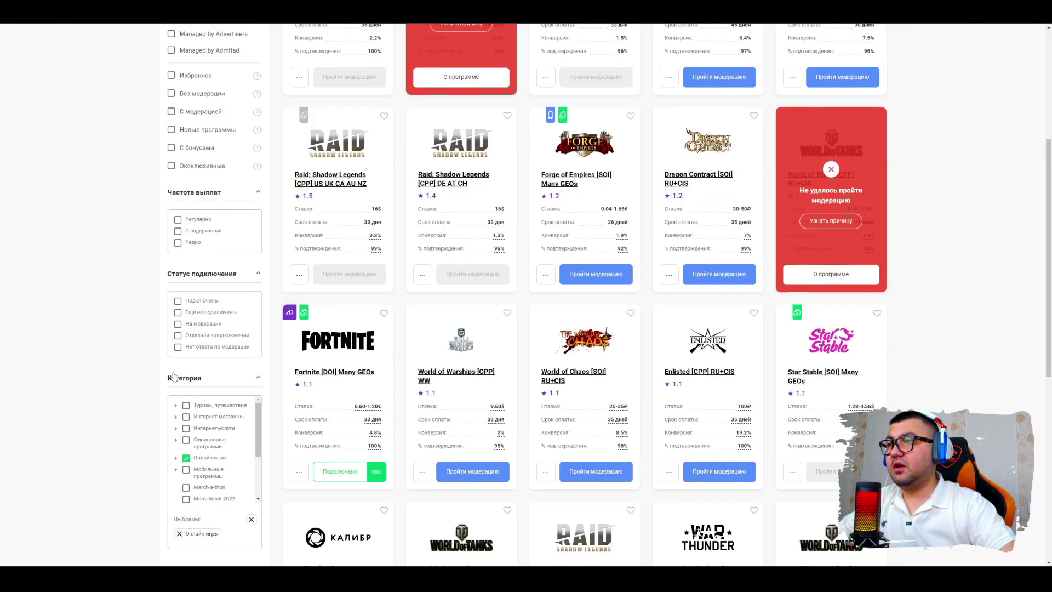
left_click(185, 376)
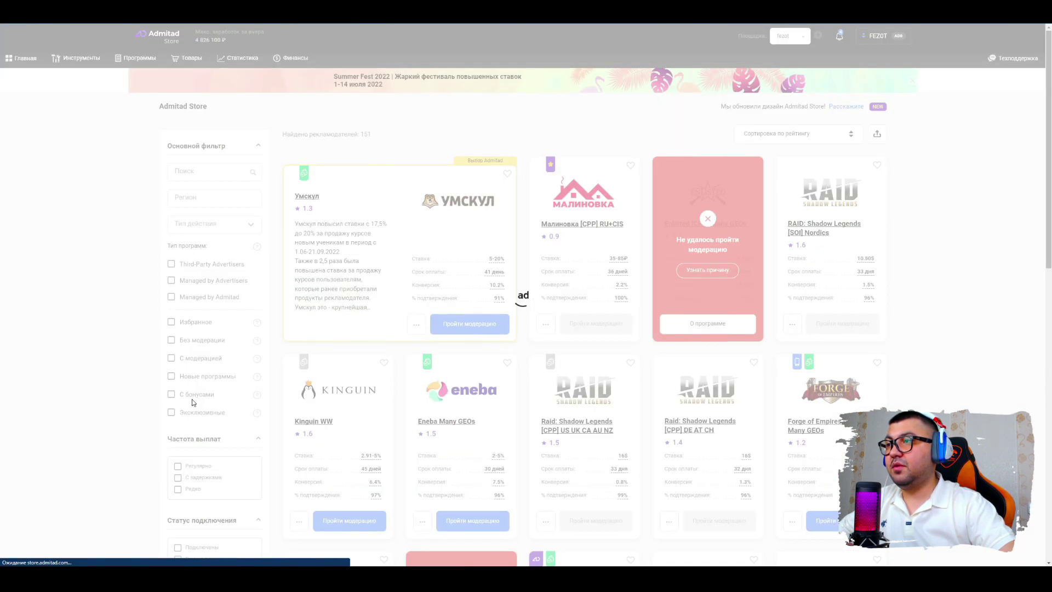
Browse the programs that accept the Мобильный трафик traffic type, then clear that filter
scroll(185, 399, "down", 4)
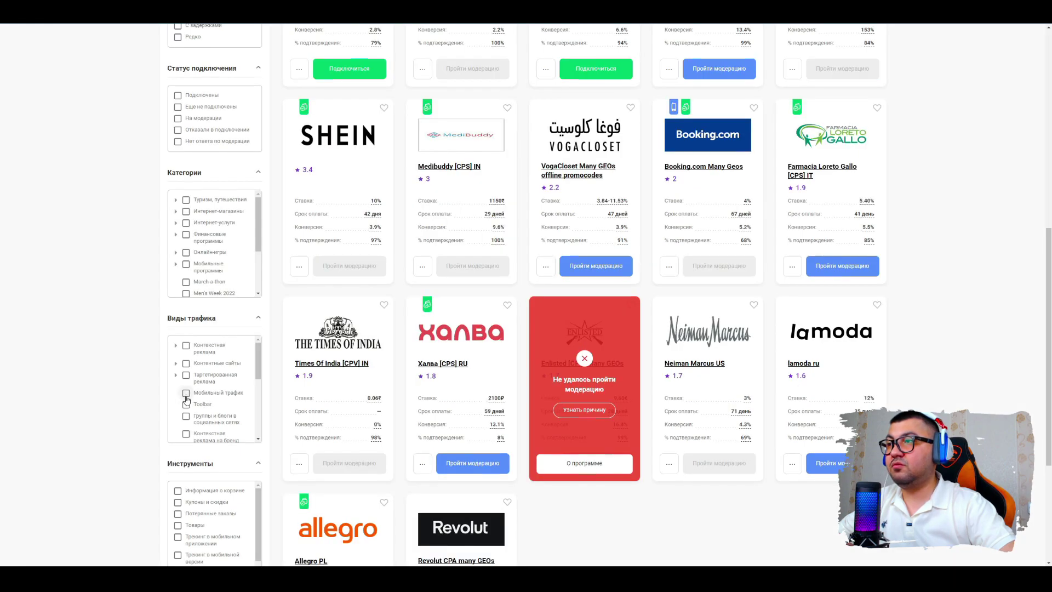
left_click(185, 400)
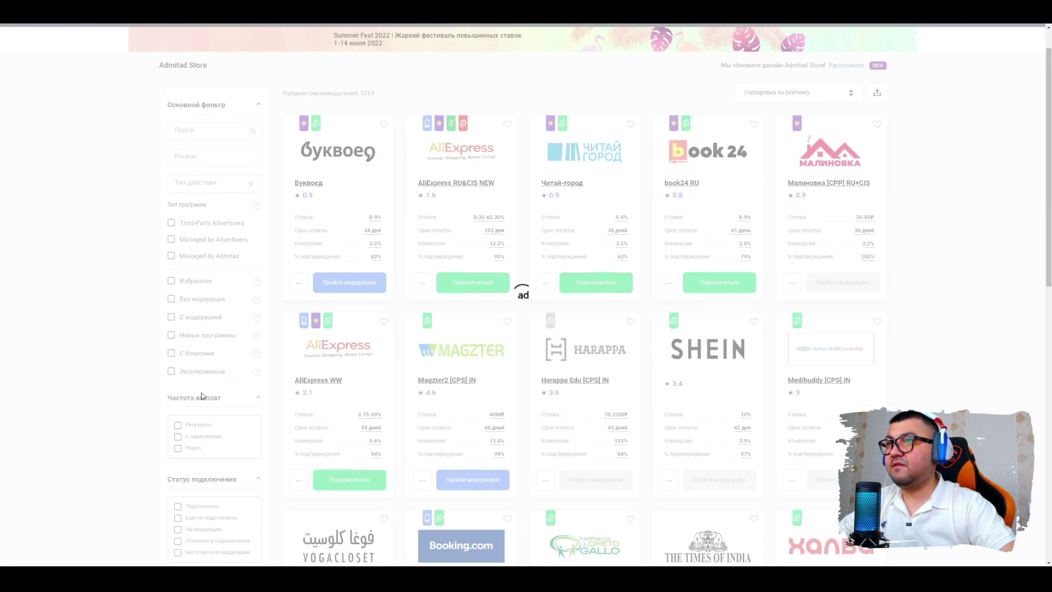
scroll(202, 396, "down", 3)
scroll(238, 313, "down", 3)
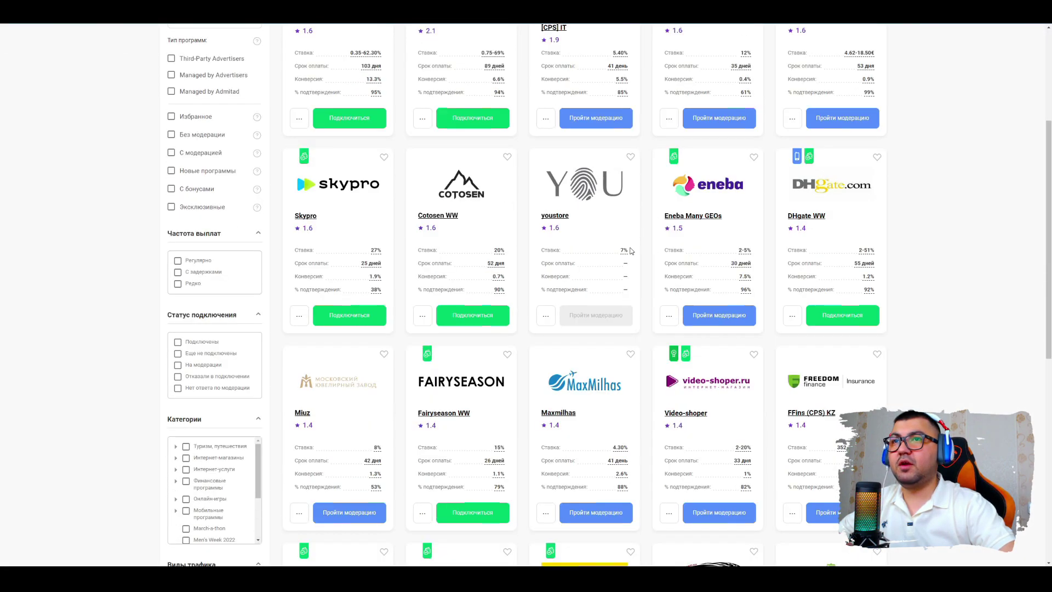
scroll(239, 329, "down", 3)
scroll(144, 348, "down", 2)
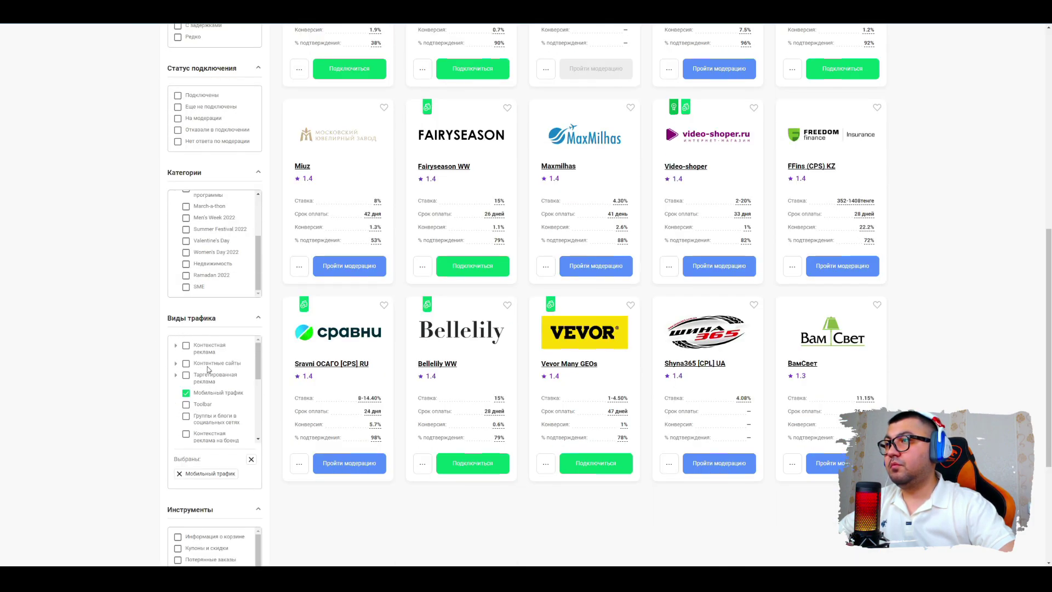
left_click(187, 394)
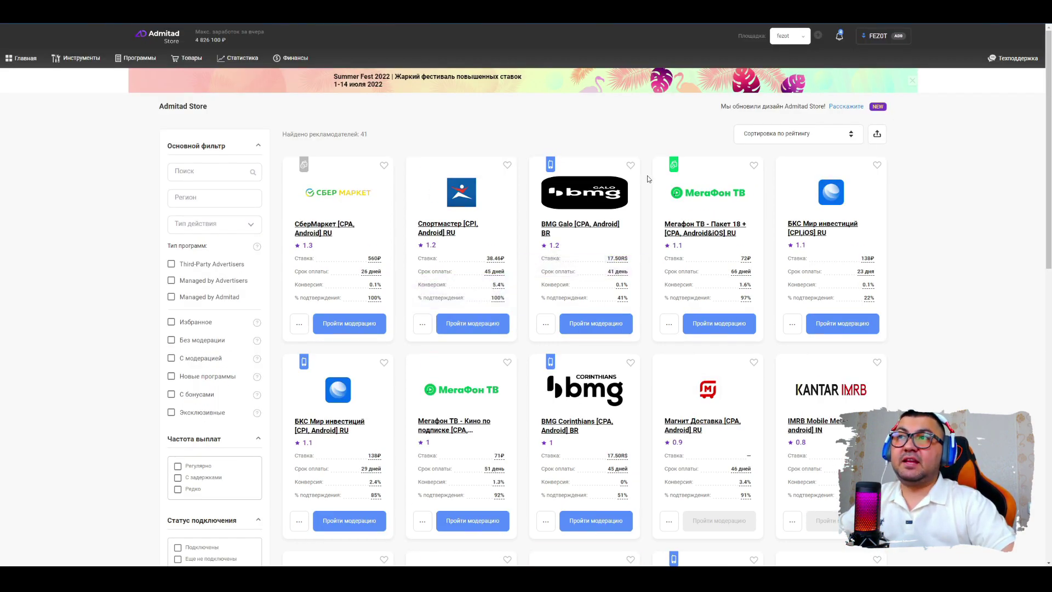
left_click(574, 312)
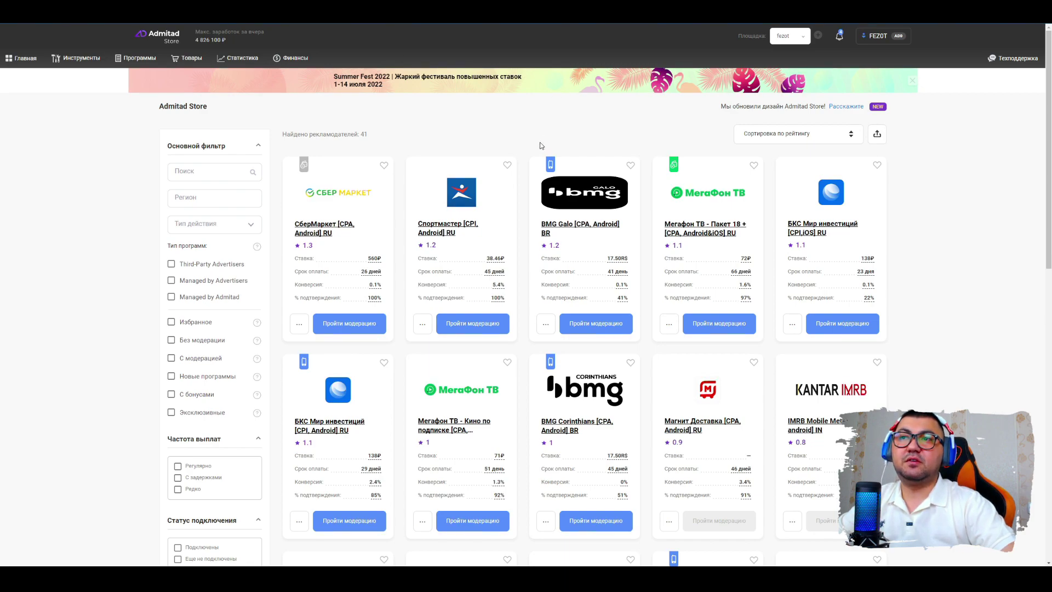
Check the account notifications and list the connected programs (Мои программы) again
left_click(839, 35)
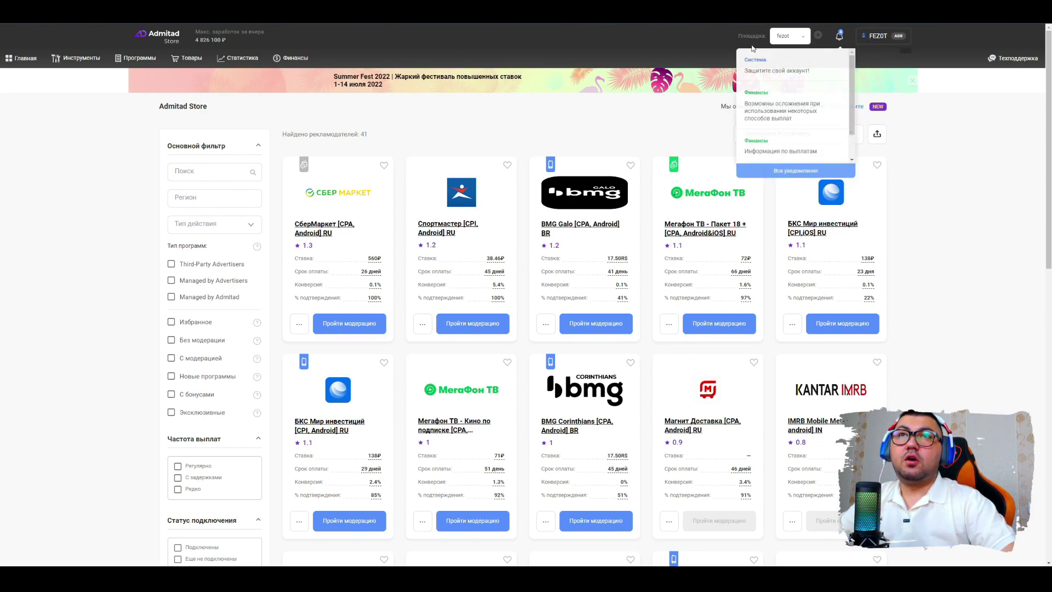
mouse_move(251, 63)
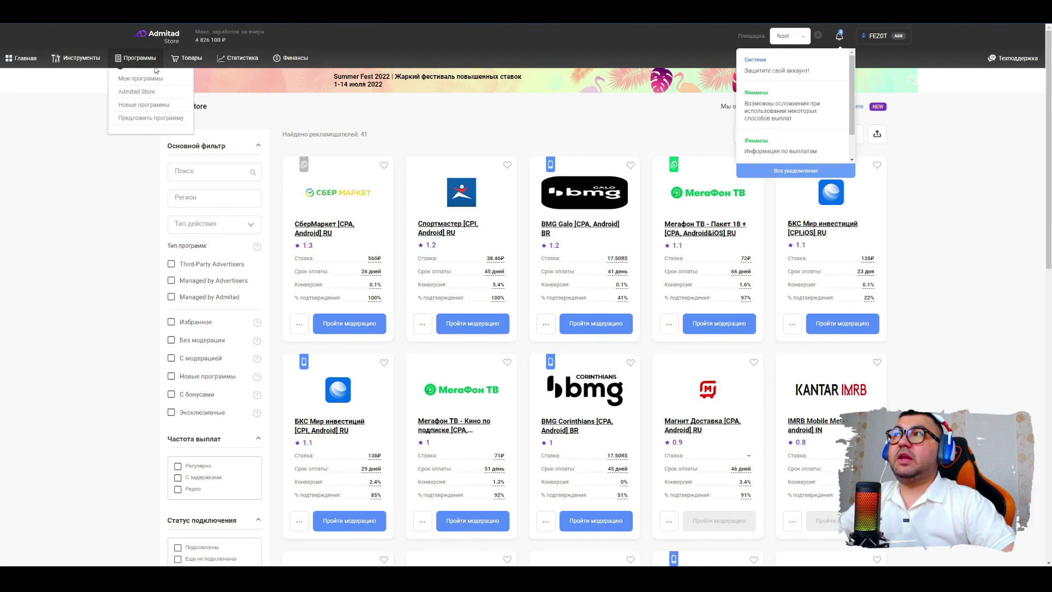
left_click(152, 81)
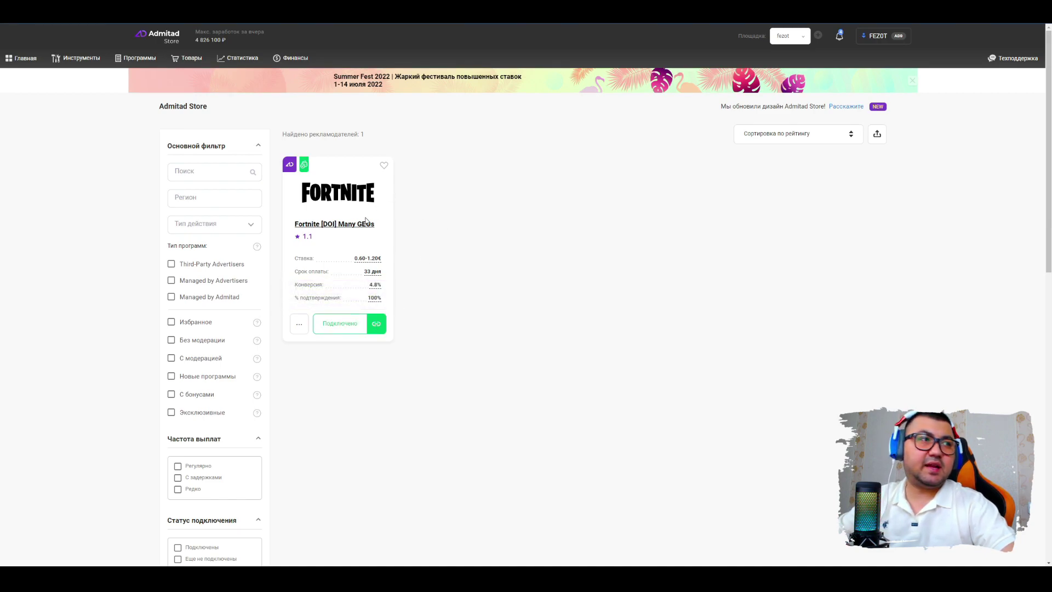
Get the affiliate link for the Fortnite program, highlight it in full and close the link dialog
left_click(376, 323)
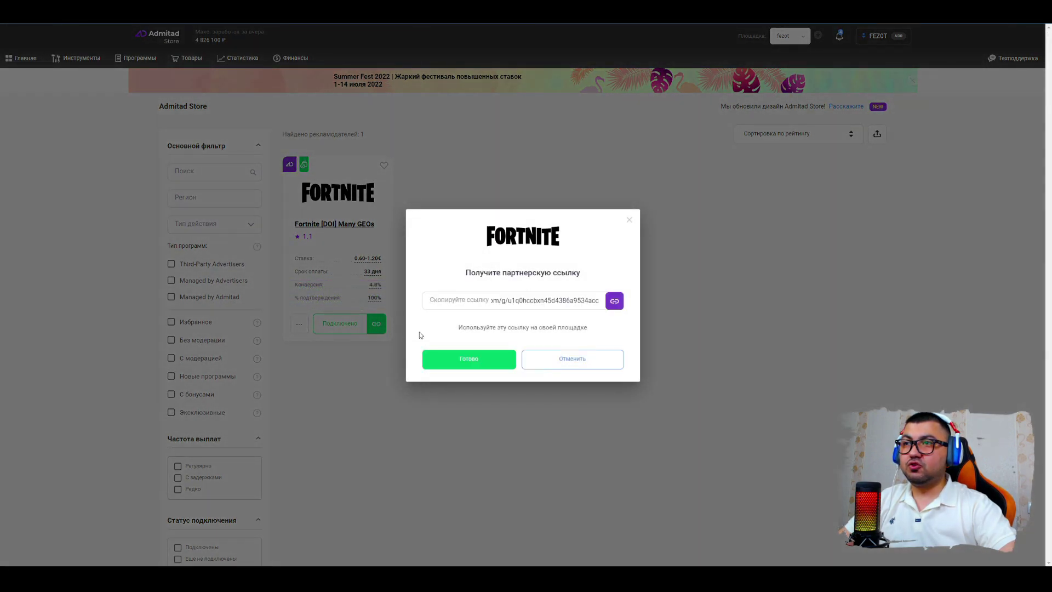
left_click_drag(603, 301, 429, 301)
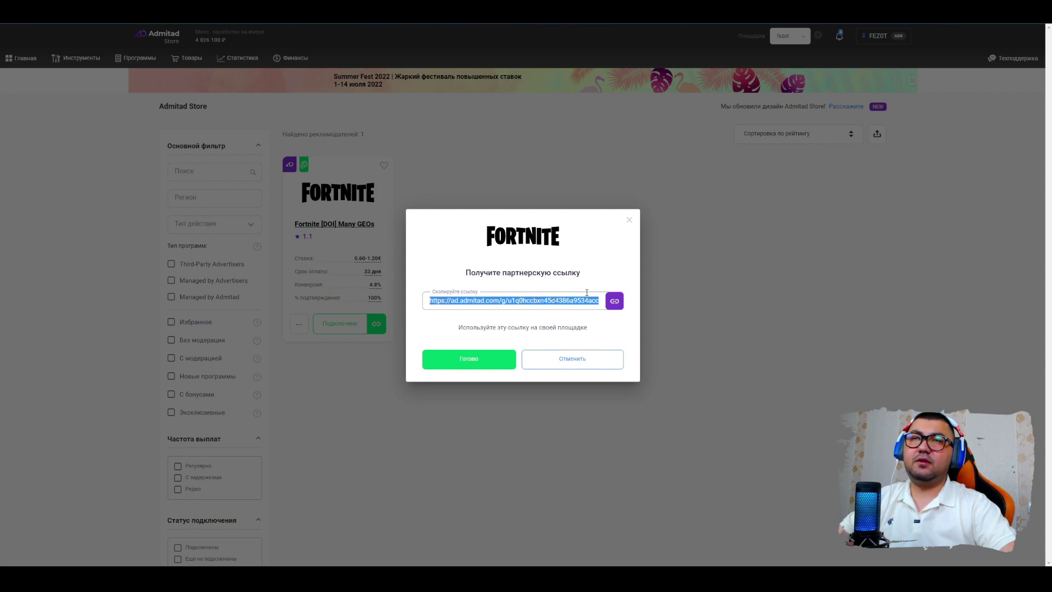
left_click(563, 301)
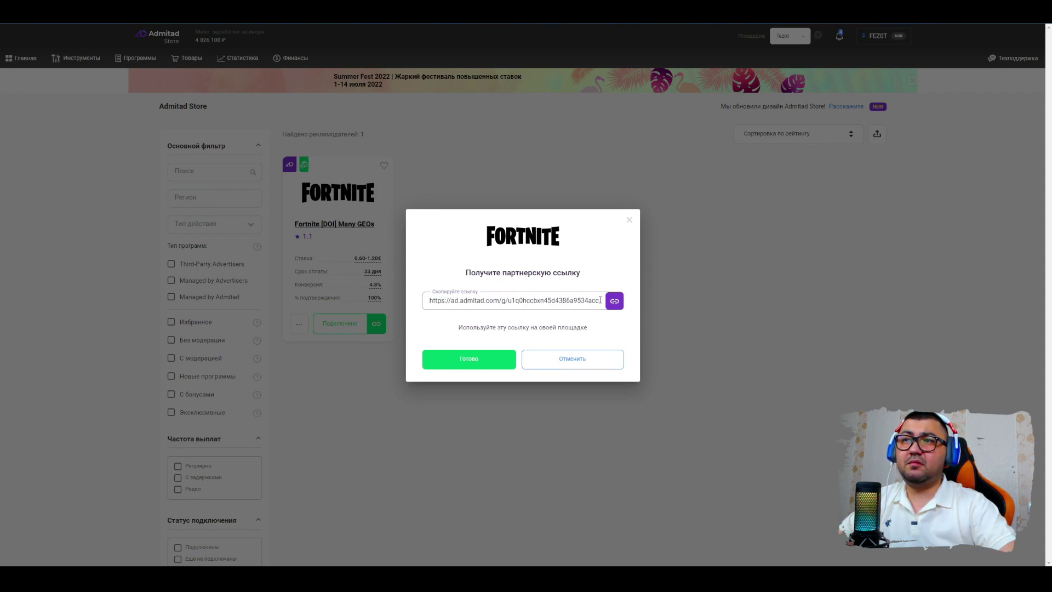
left_click(475, 363)
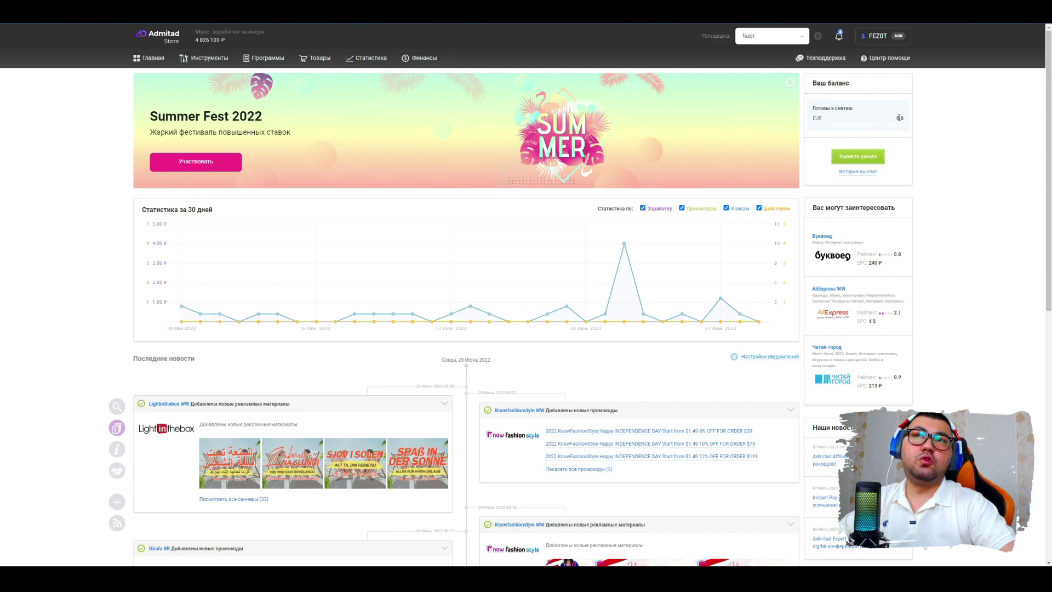
Open the funds withdrawal form from the balance, start adding payment details and check the payout method and currency fields
left_click(874, 157)
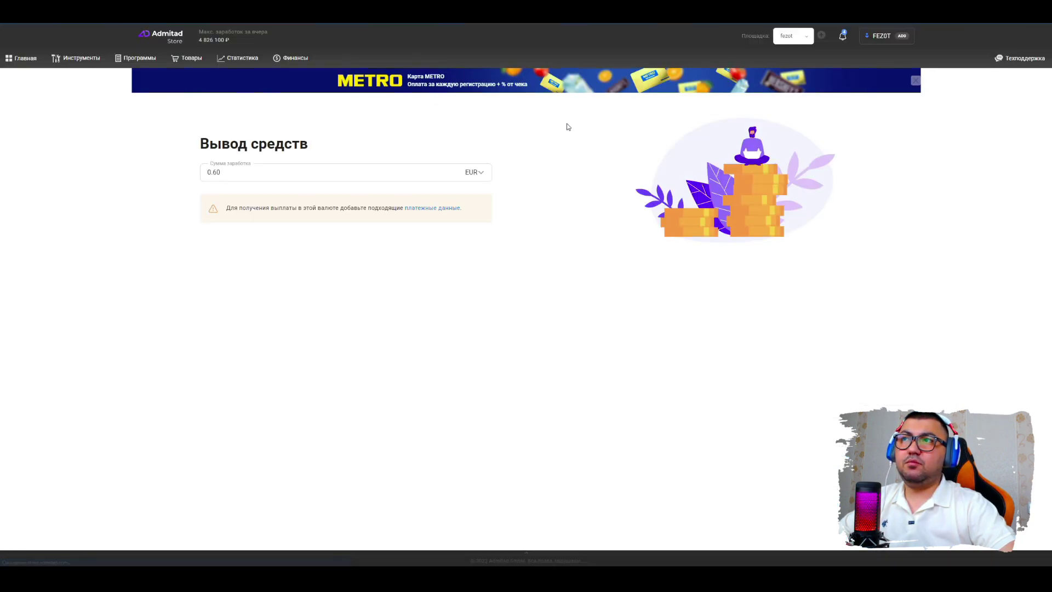
left_click(437, 208)
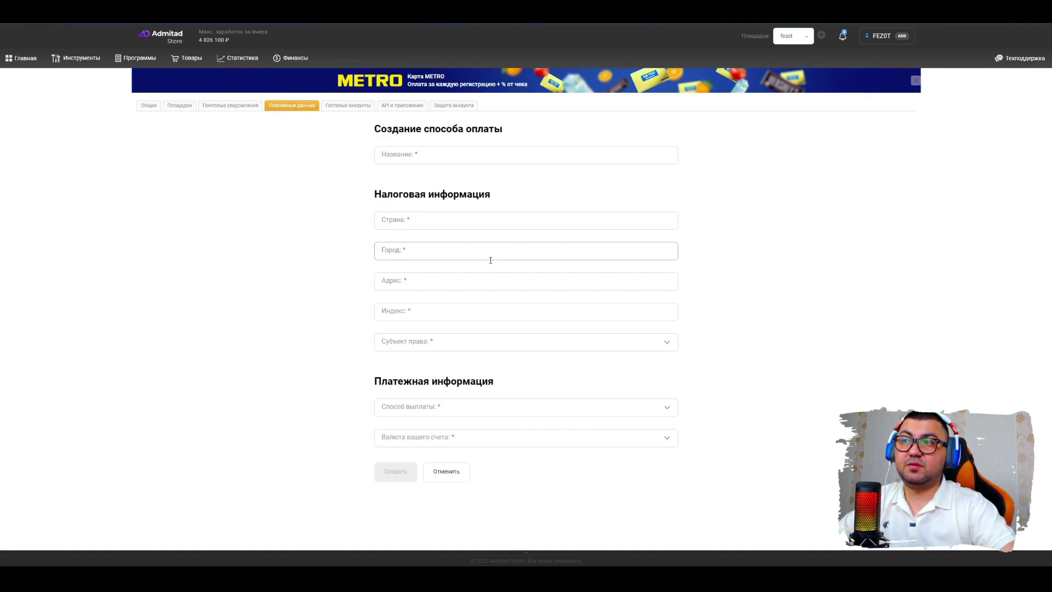
left_click(499, 412)
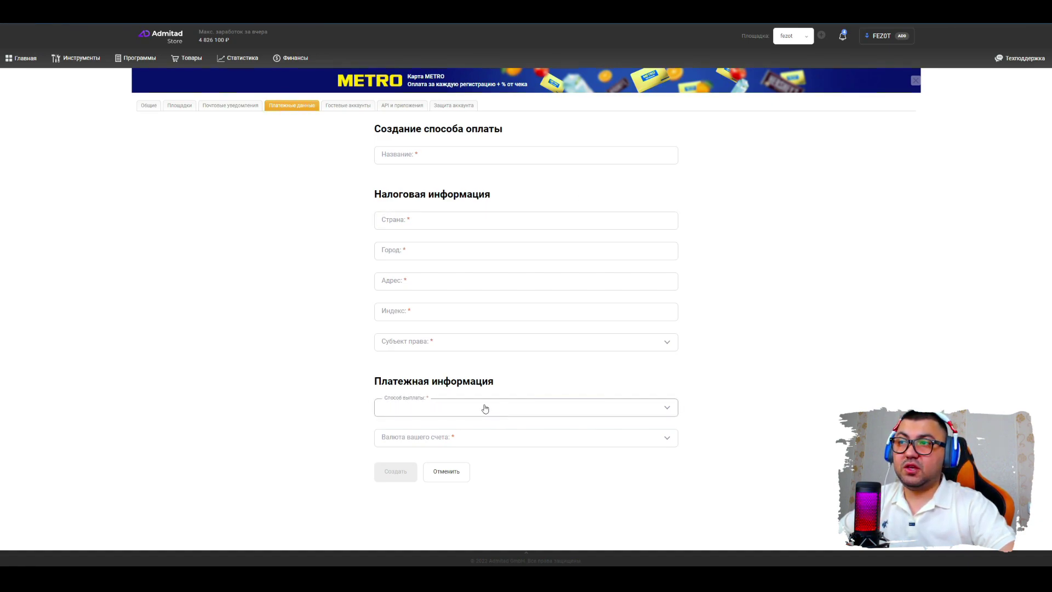
left_click(594, 441)
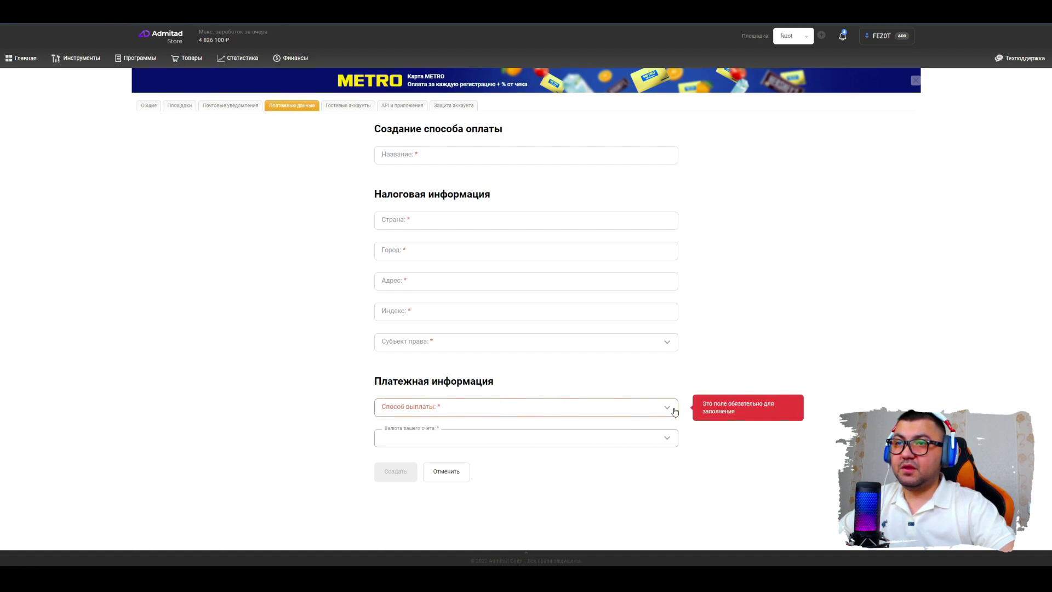
Choose Узбекистан as the country in the new payment method's tax information
left_click(418, 221)
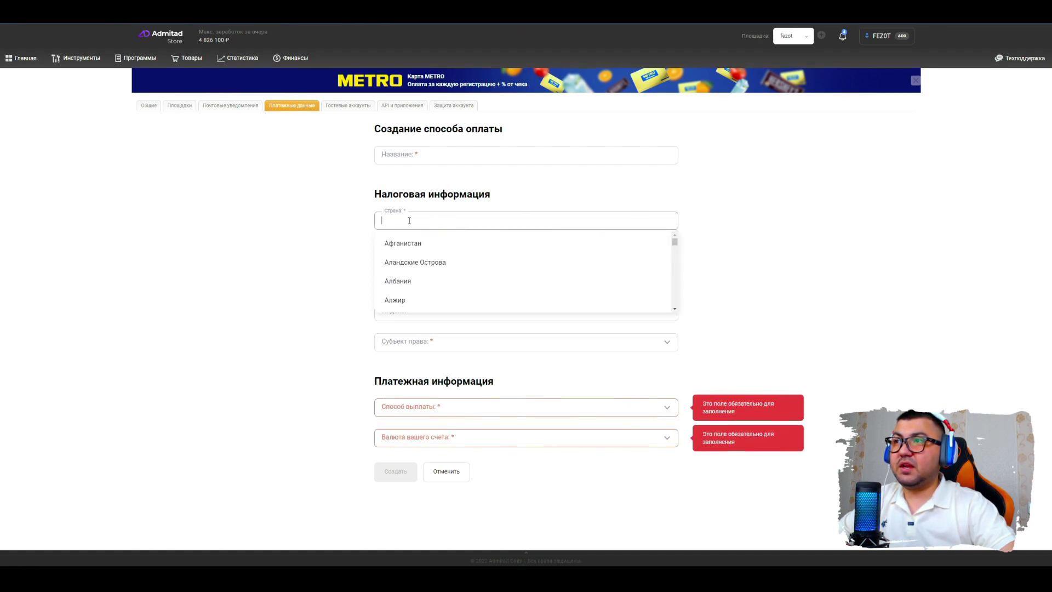
scroll(418, 274, "down", 10)
scroll(420, 285, "down", 8)
scroll(418, 282, "down", 8)
scroll(417, 280, "down", 8)
scroll(416, 281, "down", 4)
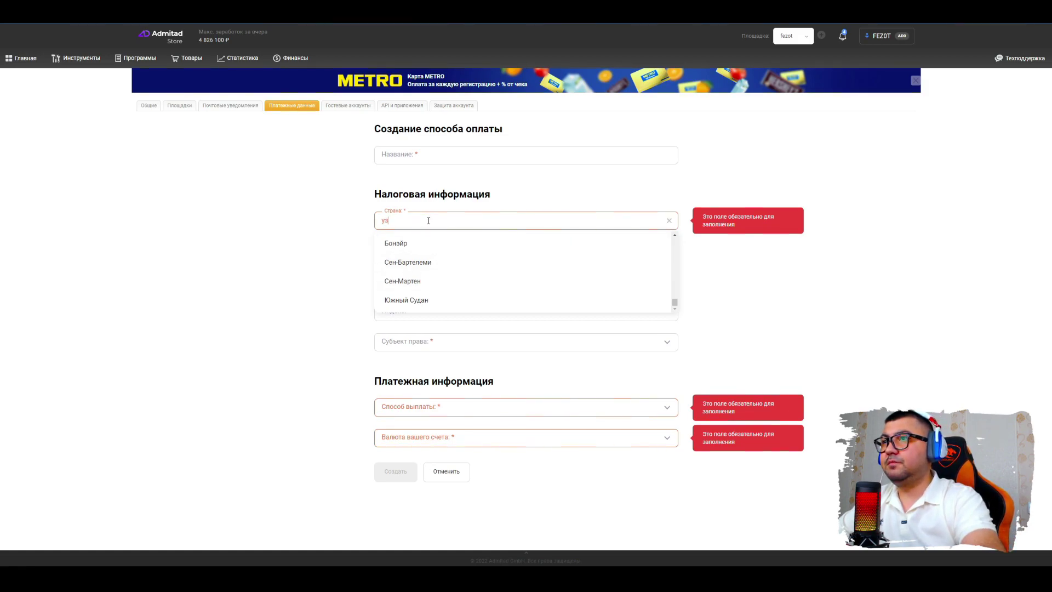
type("ю")
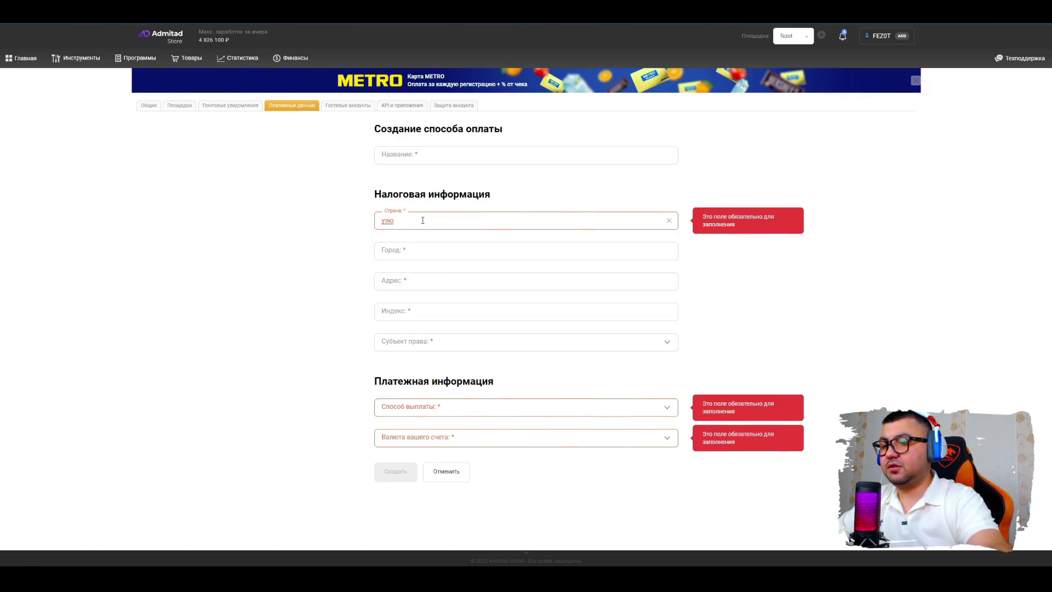
type("б")
left_click(414, 248)
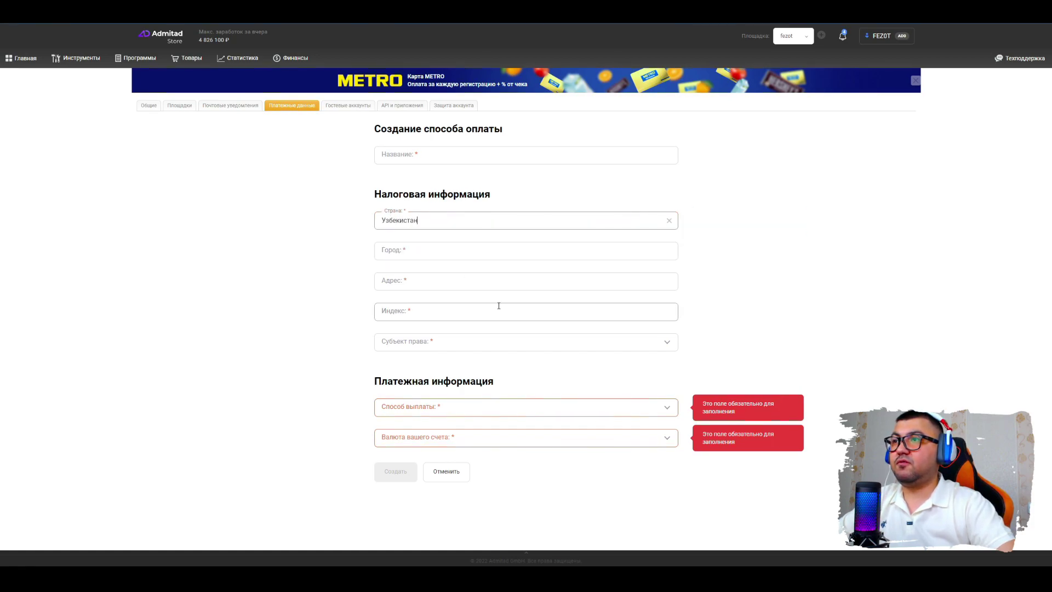
Check which payout methods and account currencies the payment form offers
left_click(451, 406)
left_click(649, 447)
left_click(822, 269)
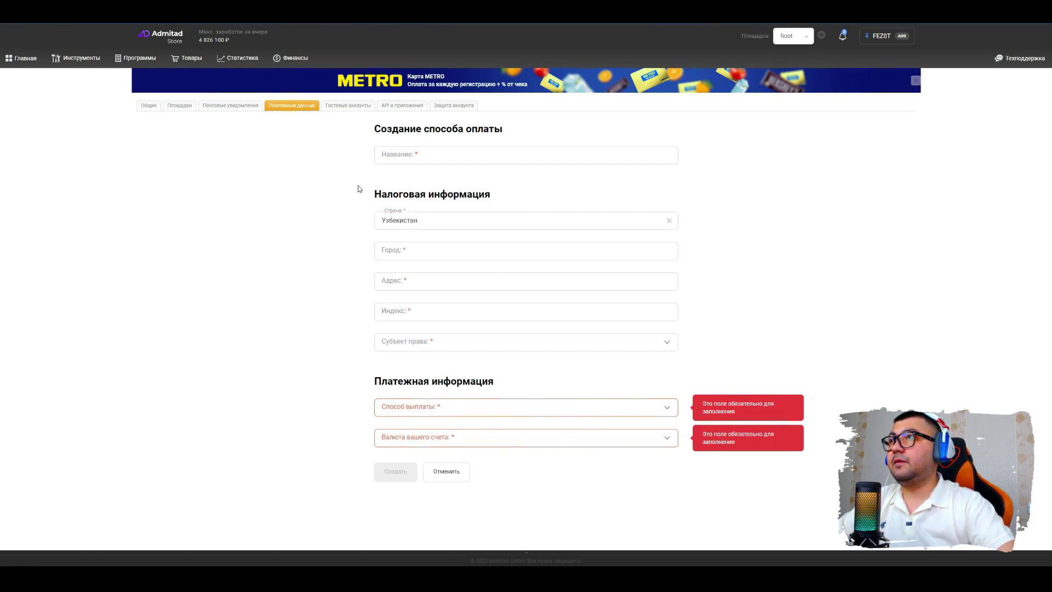
Return to the Admitad Store catalogue and look through its programs and filters
left_click(170, 36)
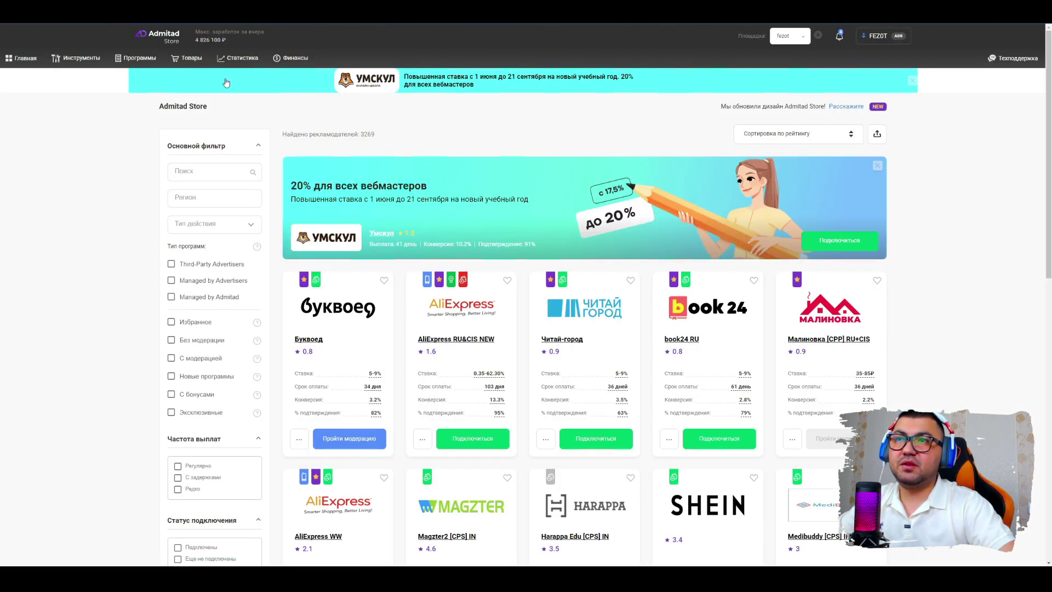
scroll(208, 208, "down", 4)
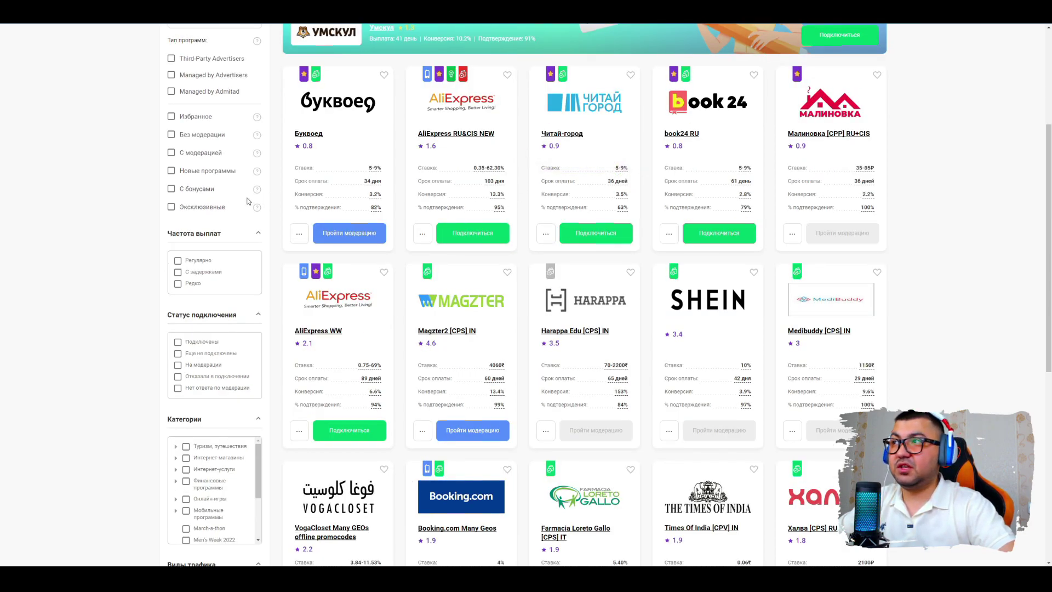
scroll(248, 200, "down", 2)
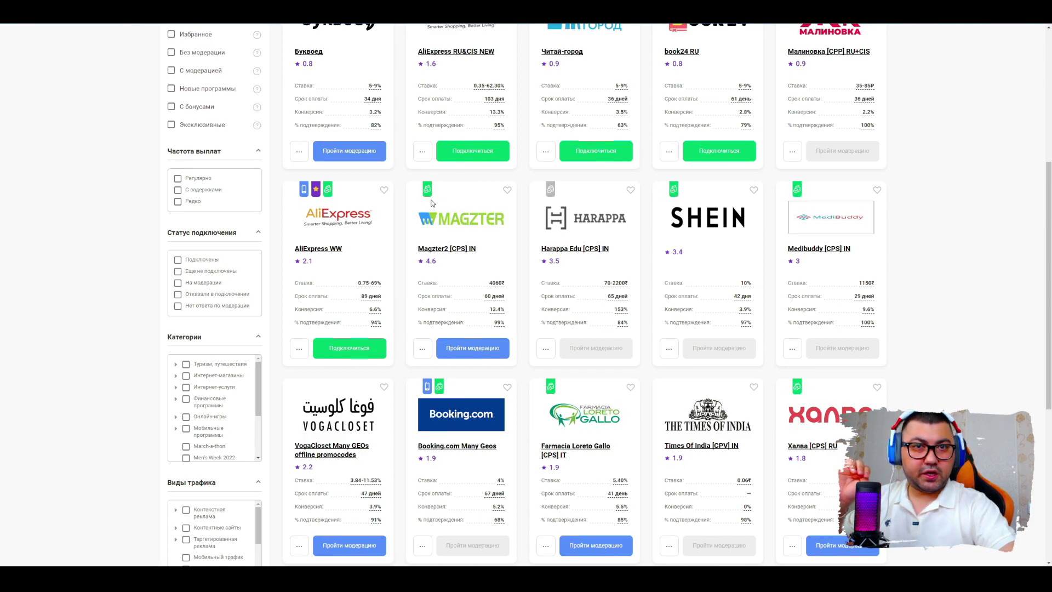
scroll(402, 208, "up", 1)
scroll(401, 209, "up", 5)
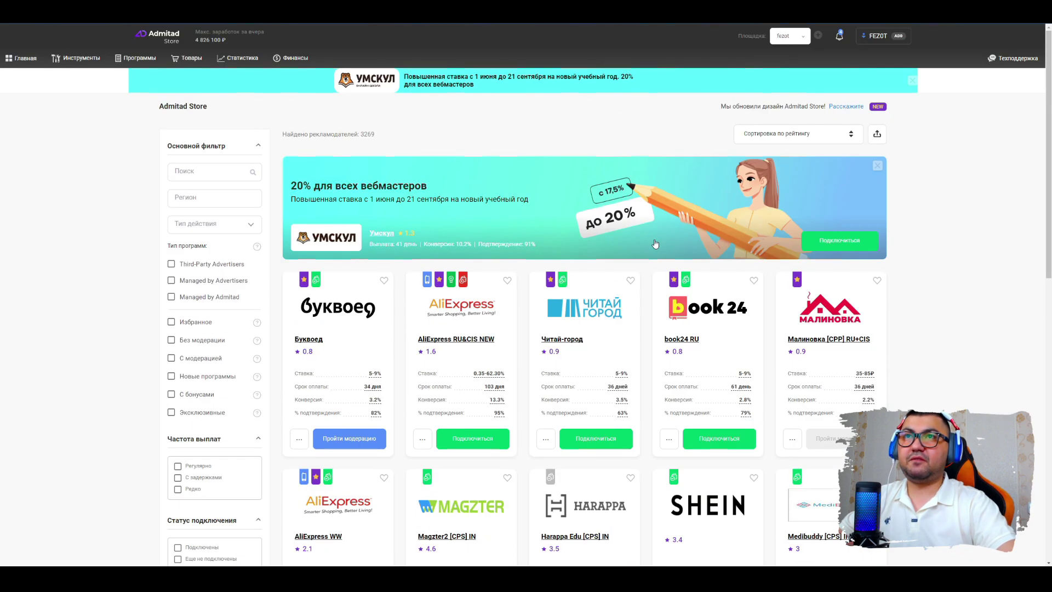